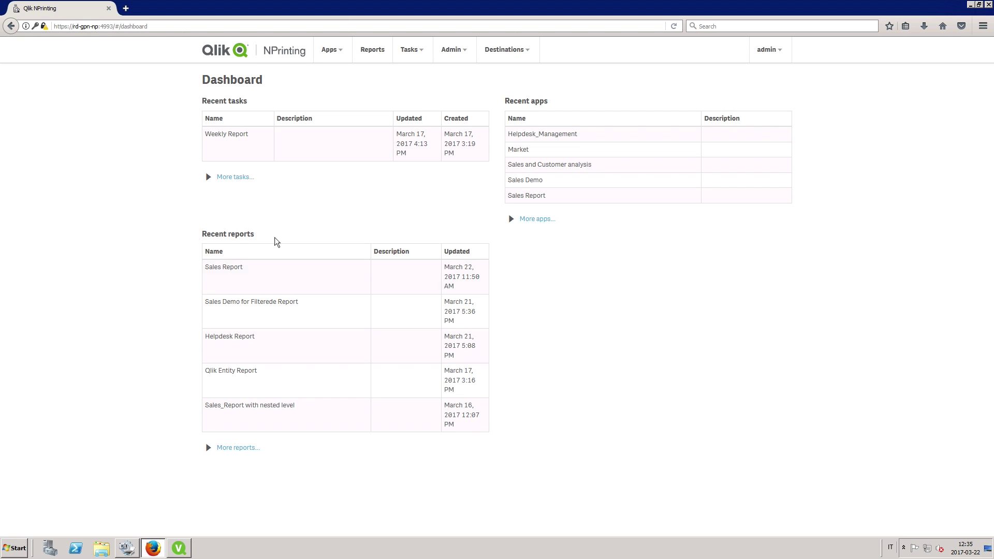
- Open the Sales Report template in a maximized editor and preview its PowerPoint output
left_click(373, 50)
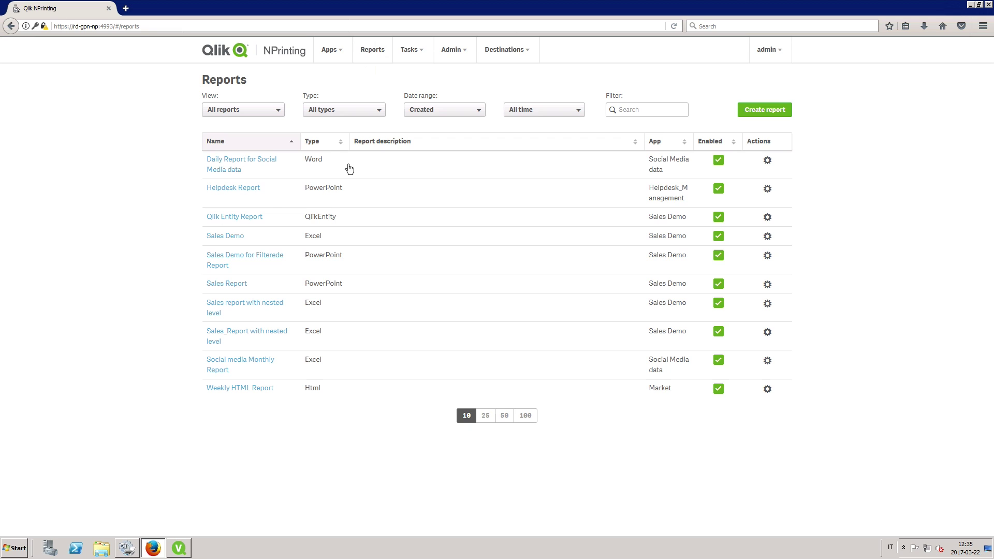
left_click(227, 283)
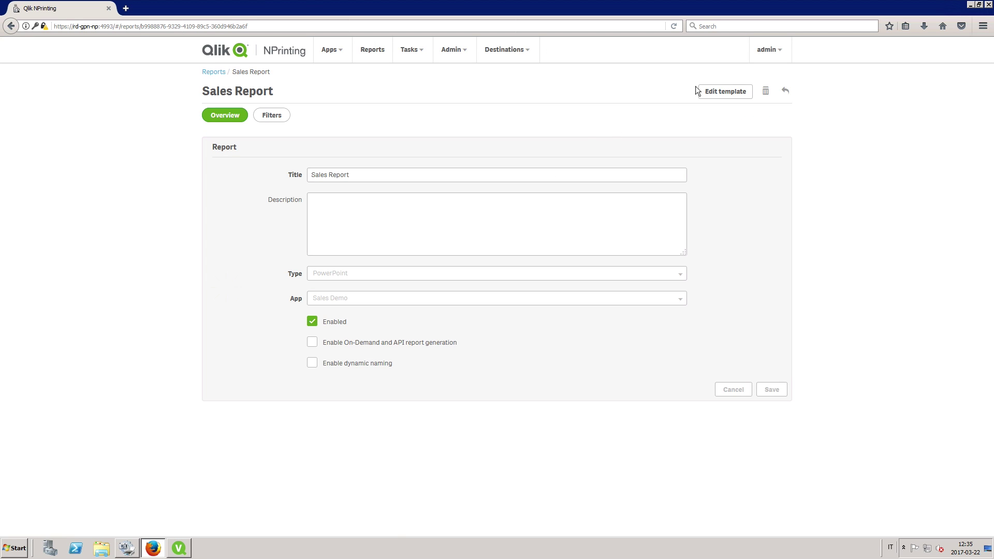
left_click(724, 91)
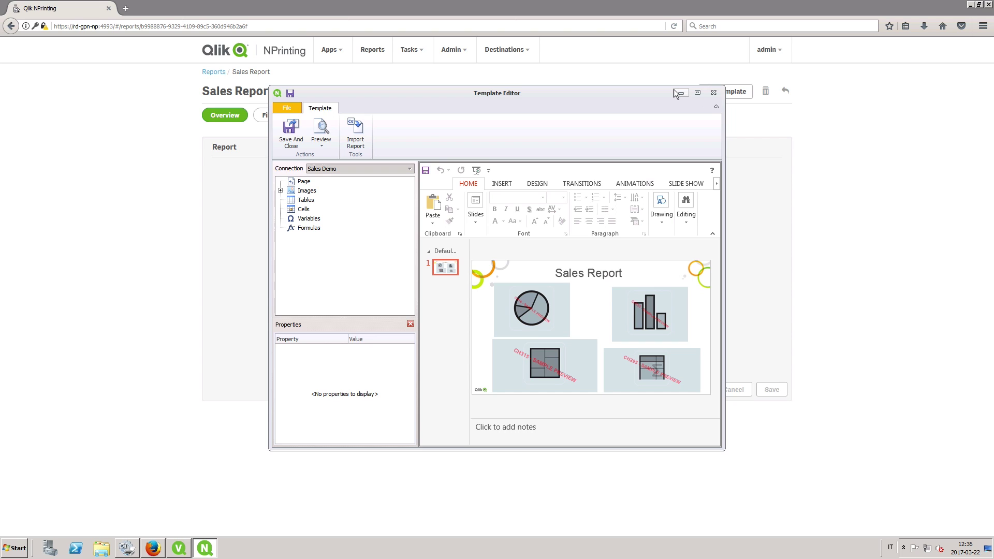
left_click(697, 93)
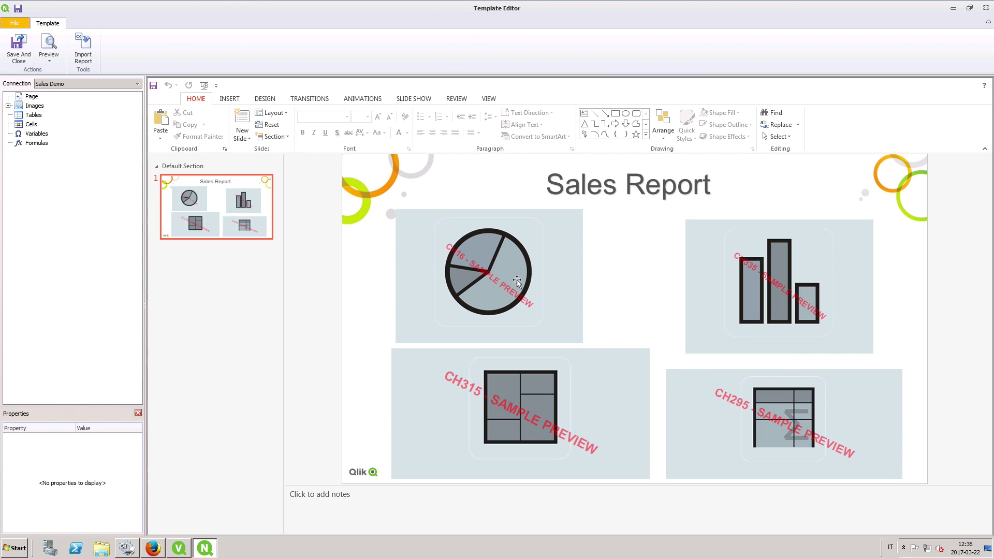
left_click(48, 47)
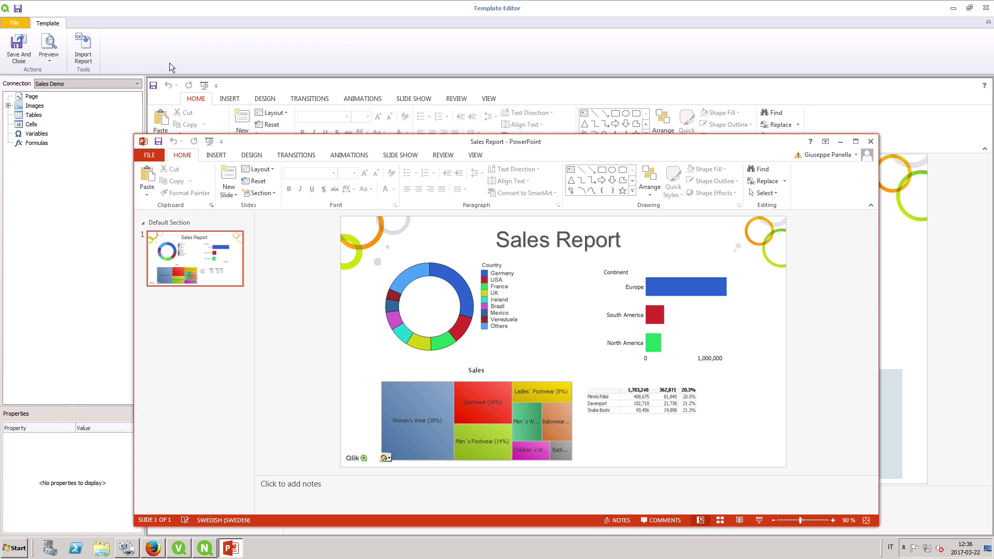
left_click_drag(659, 142, 497, 0)
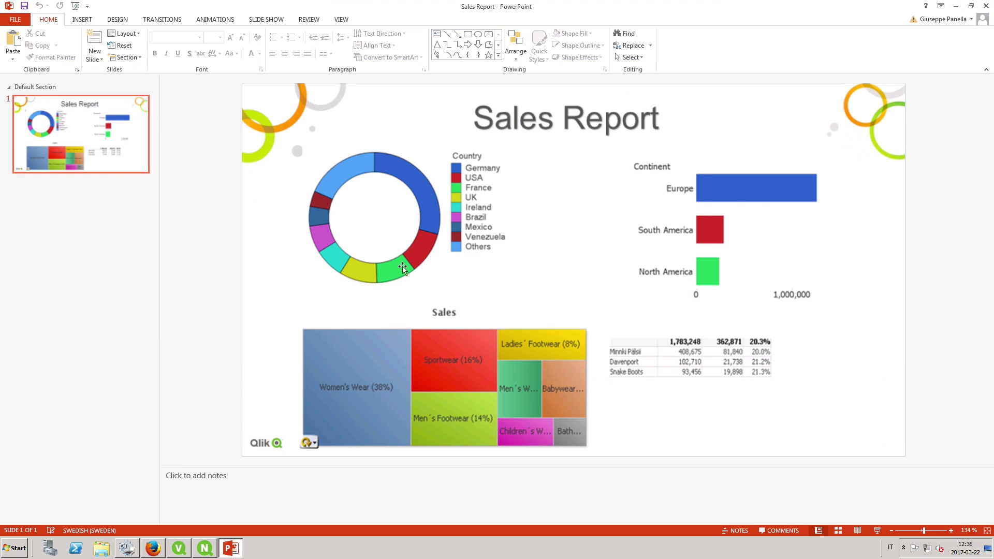
left_click(957, 6)
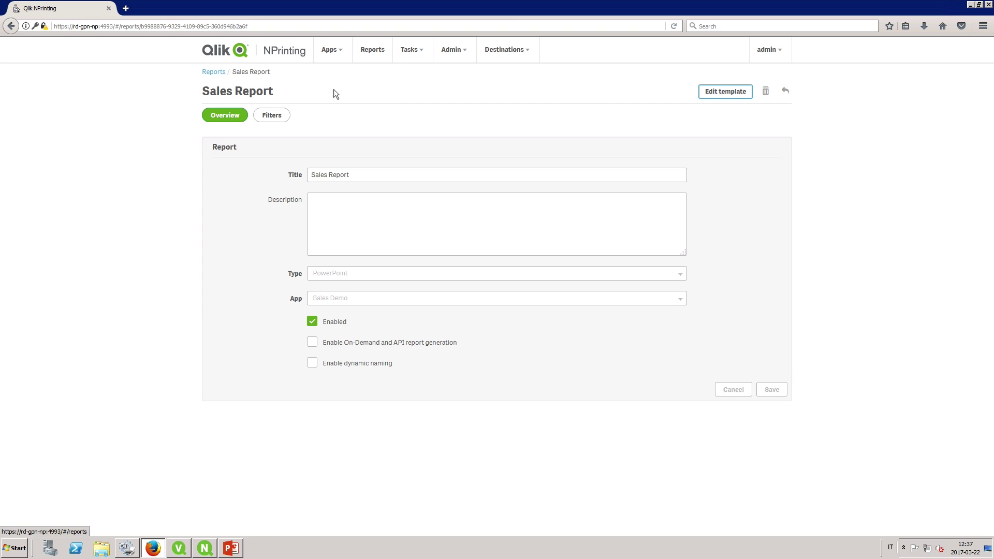
- Review the Sales Report's filters, then list all filters, Selected Countries and Selected Category
left_click(272, 116)
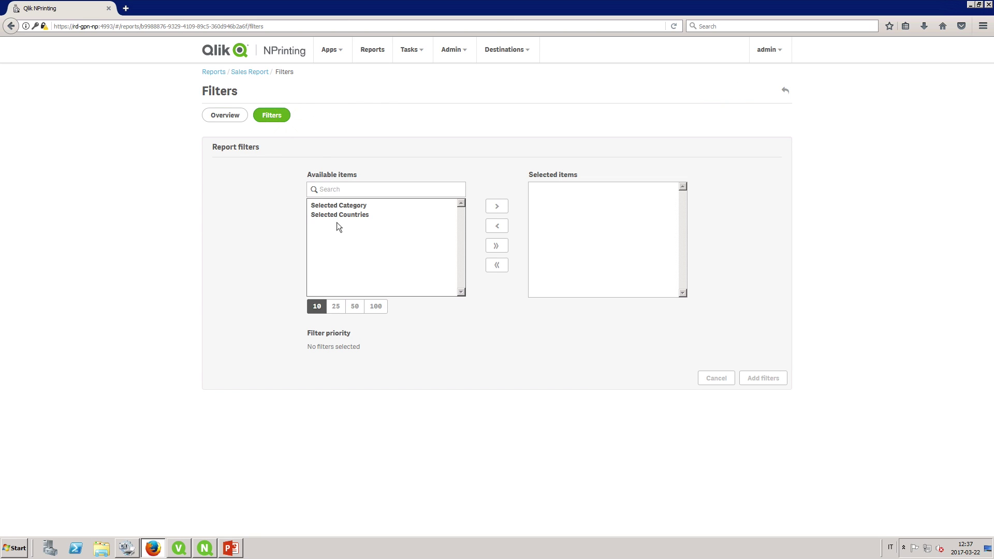
left_click(332, 48)
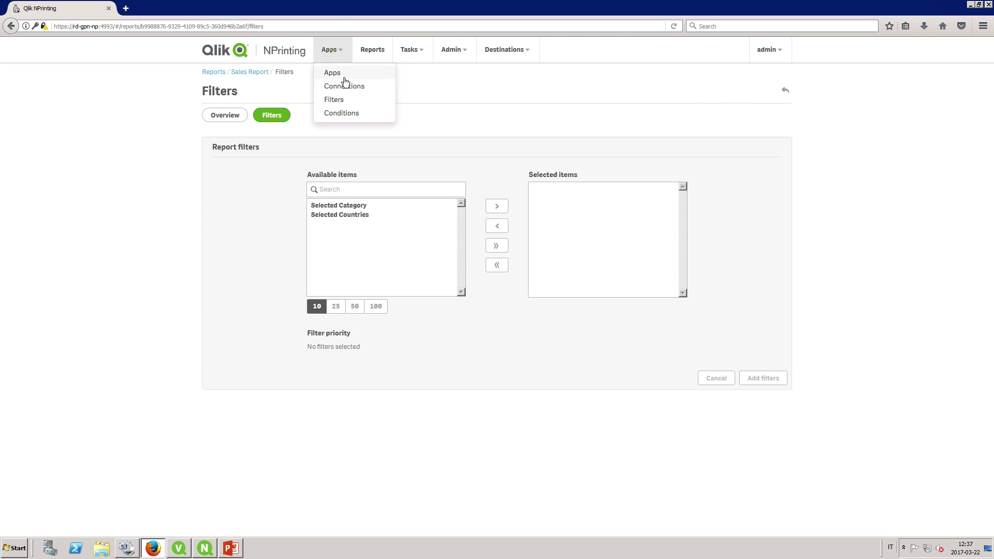
left_click(348, 99)
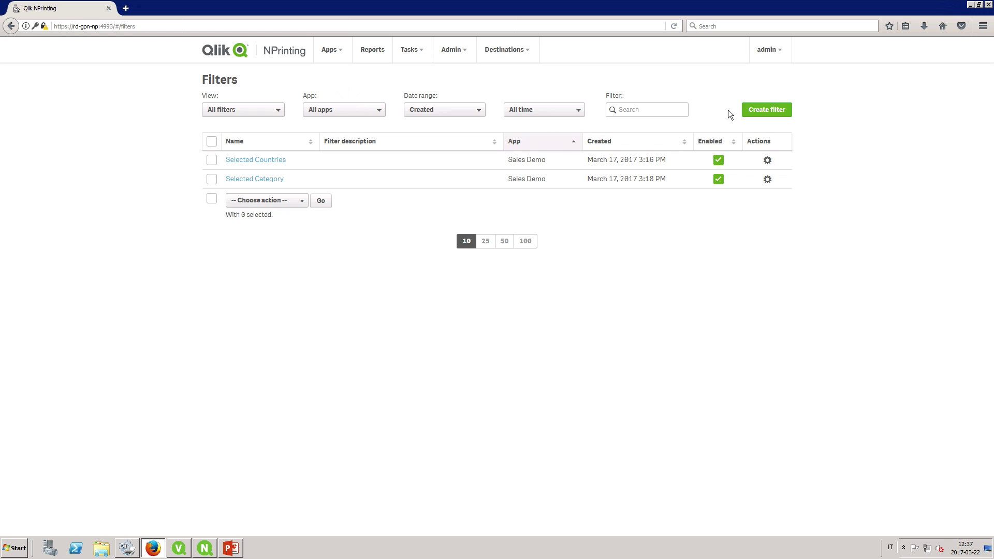
- Create a filter named 'Selected Products' assigned to the Sales Demo app
left_click(765, 109)
left_click(403, 156)
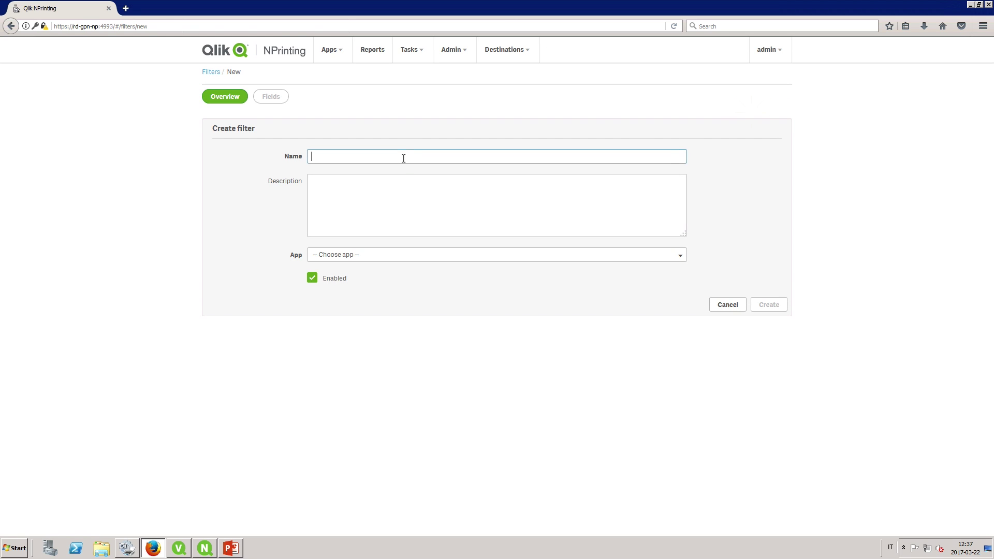
type("Selected Products")
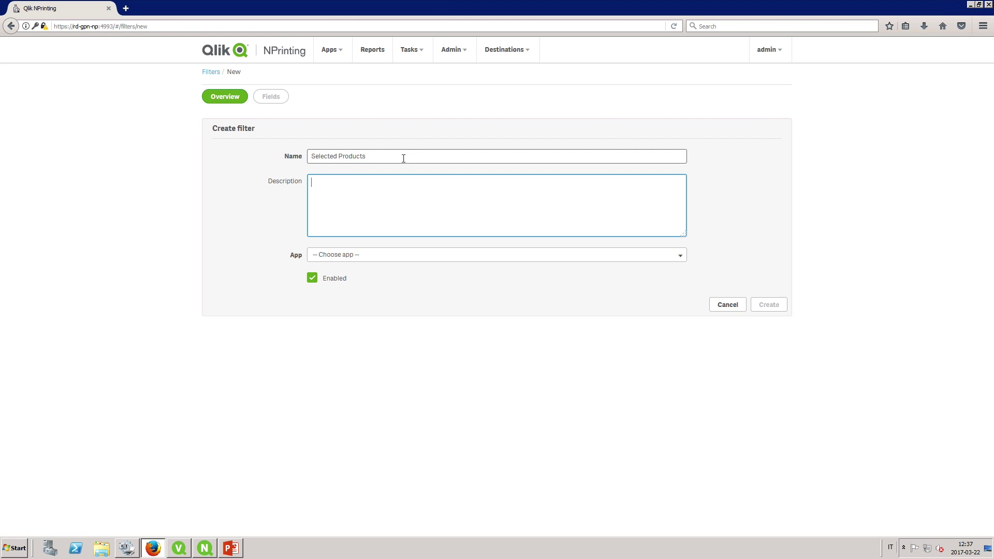
left_click(379, 255)
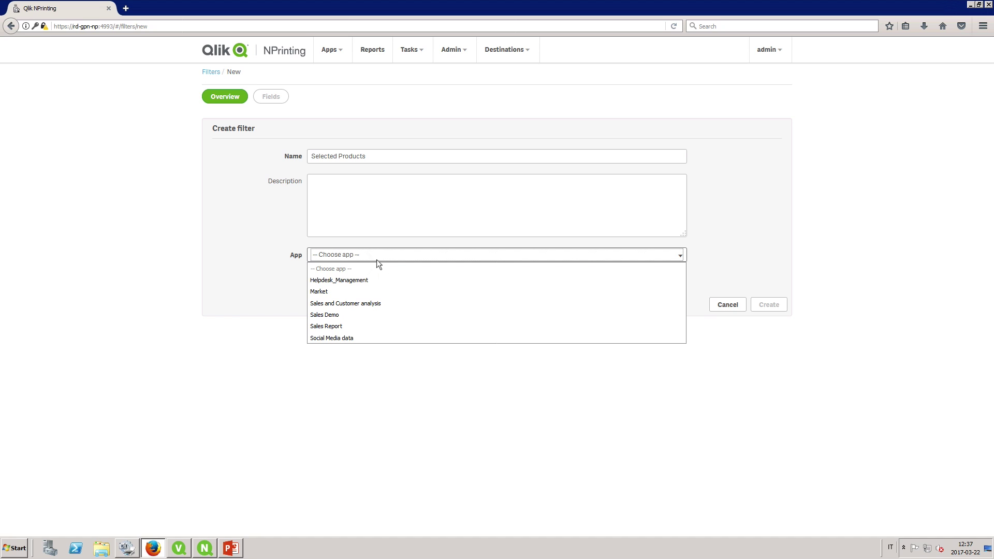
left_click(373, 314)
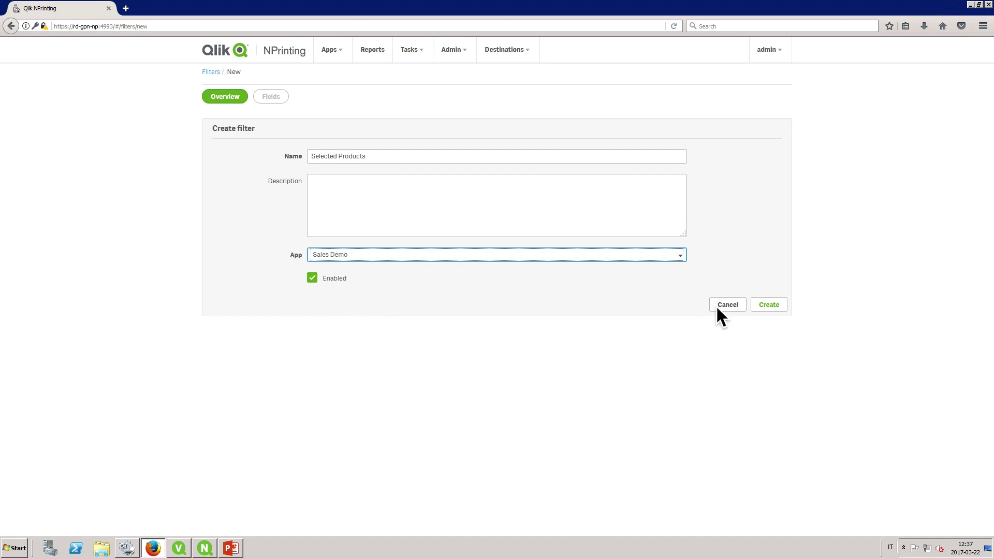
left_click(769, 304)
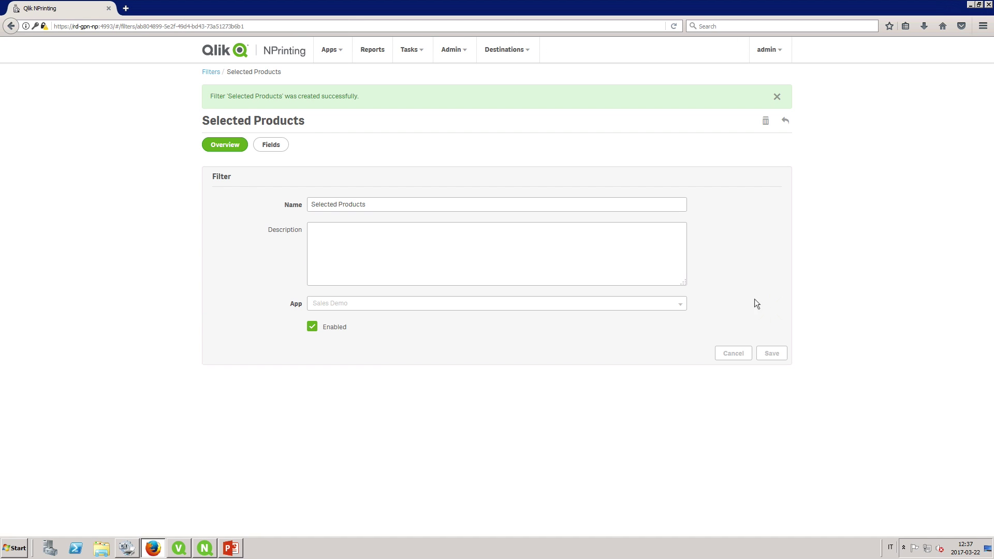
- Start a CategoryName field on the Sales Demo connection for the Selected Products filter
left_click(270, 145)
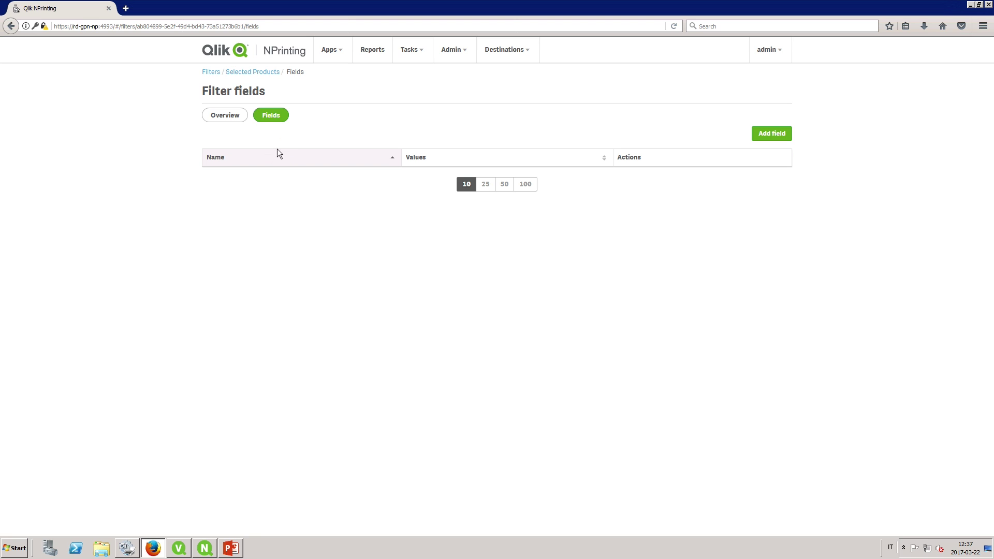
left_click(771, 132)
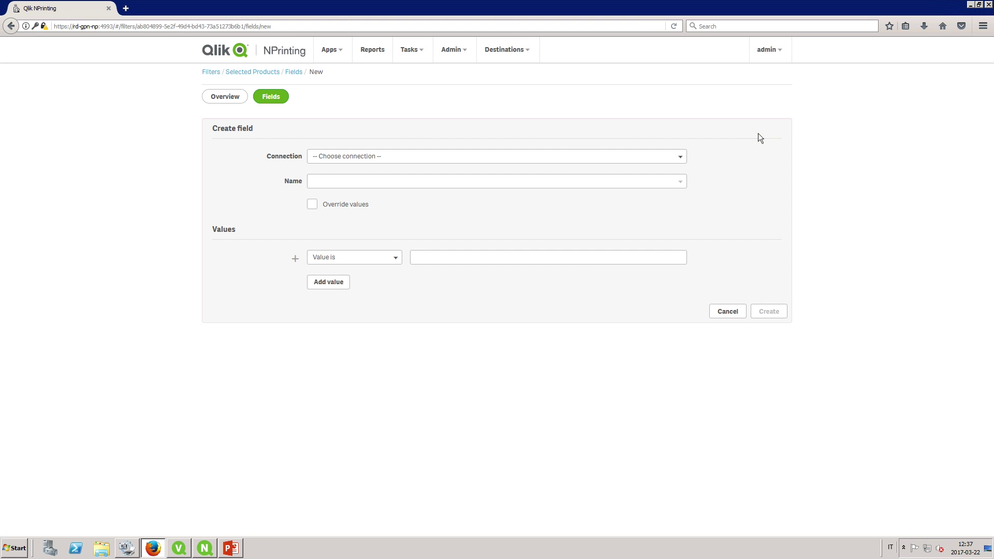
left_click(680, 156)
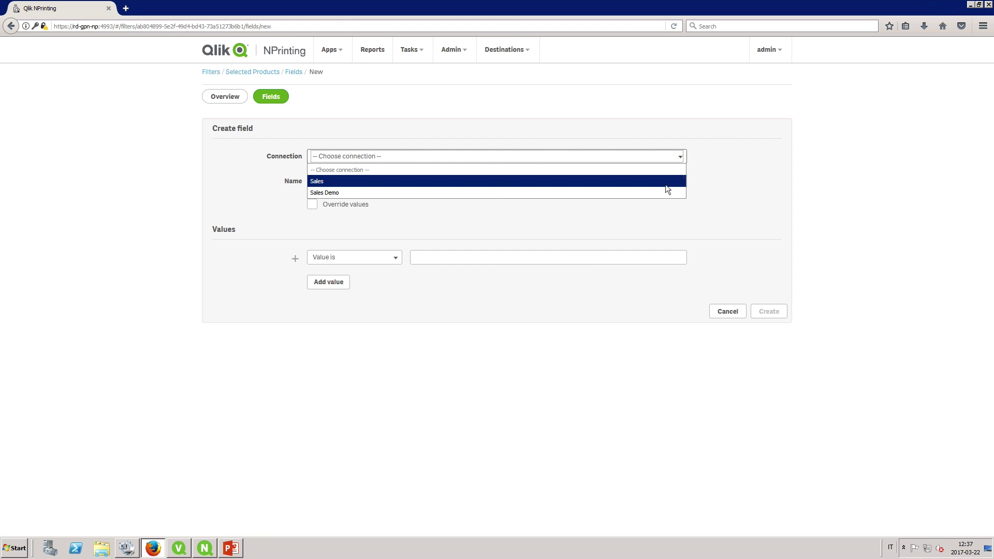
left_click(666, 192)
scroll(412, 225, "down", 2)
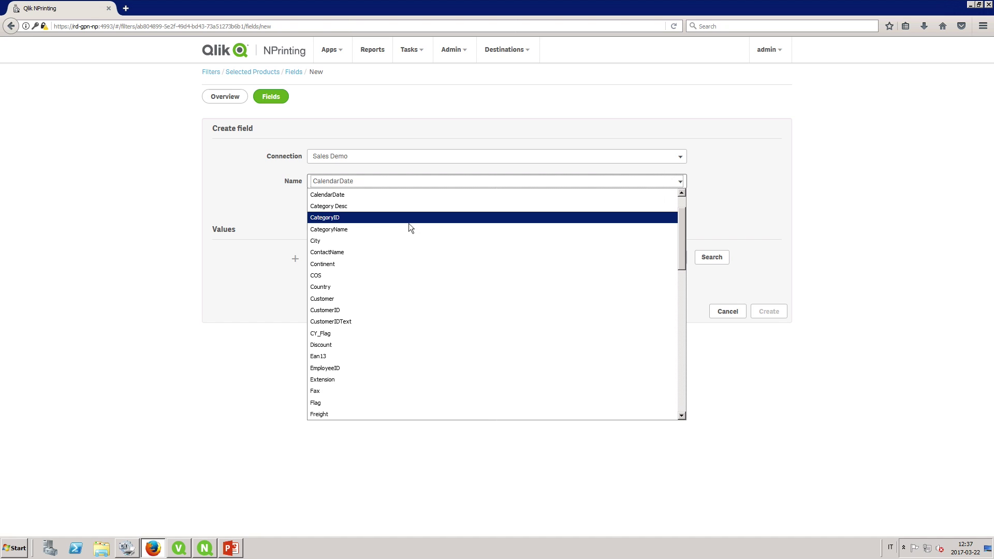
left_click(404, 228)
- Give CategoryName the values Ladies' Footwear, Men's Wear and Babywear, and save it
left_click(432, 256)
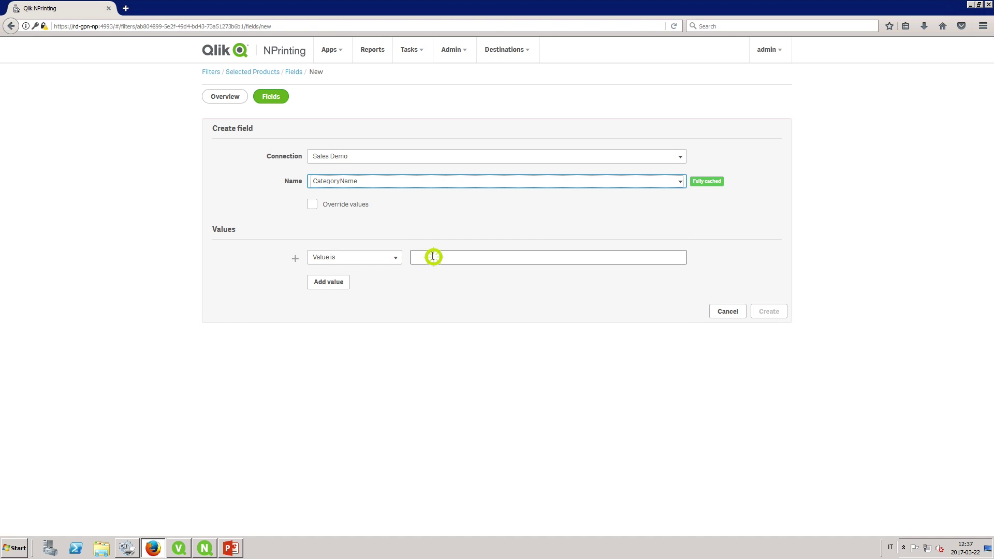
type("la")
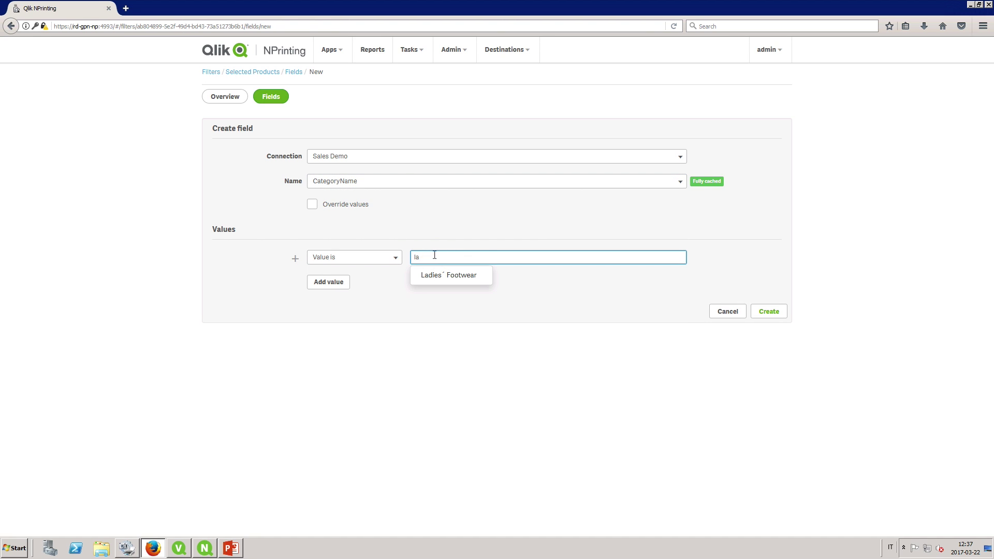
left_click(463, 275)
left_click(328, 282)
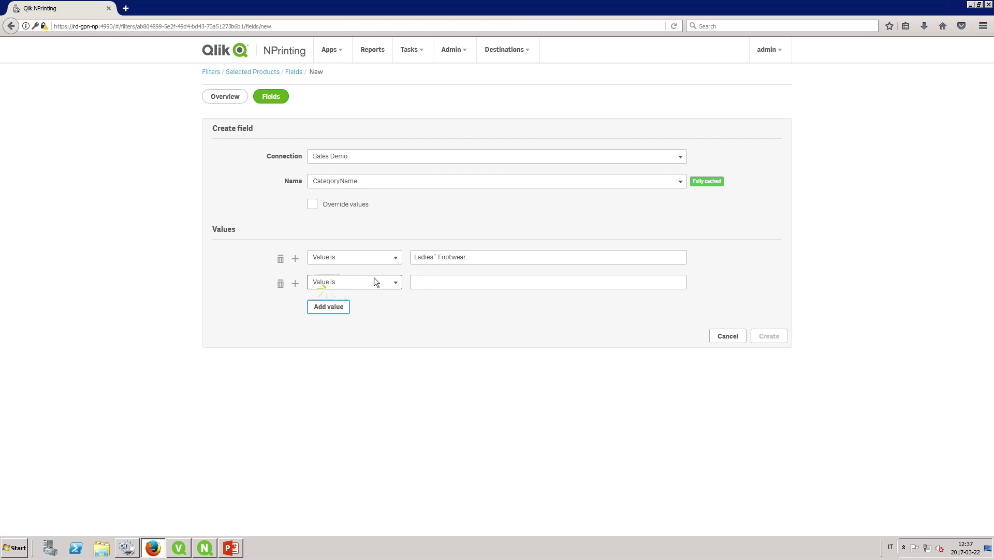
left_click(421, 281)
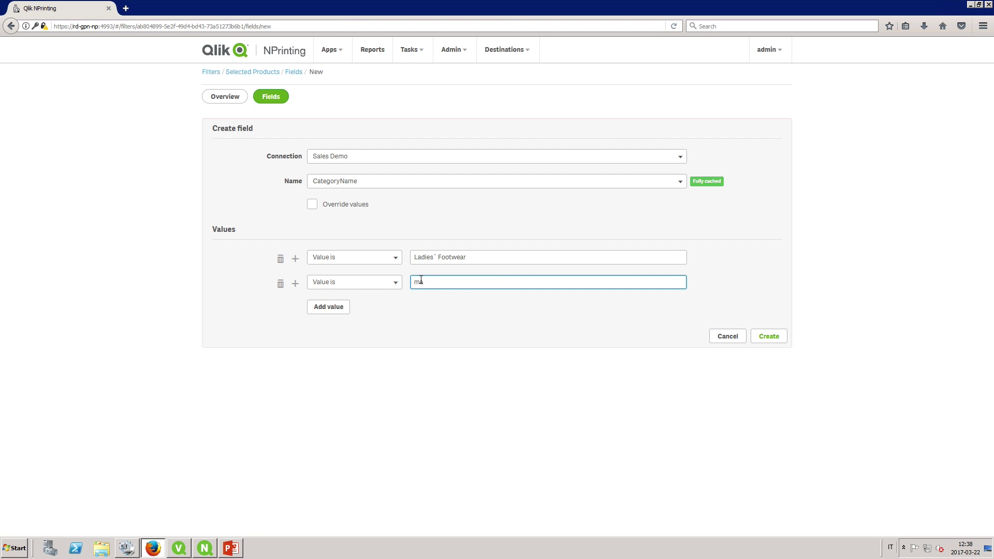
key("BackSpace")
left_click(440, 300)
left_click(329, 307)
left_click(424, 306)
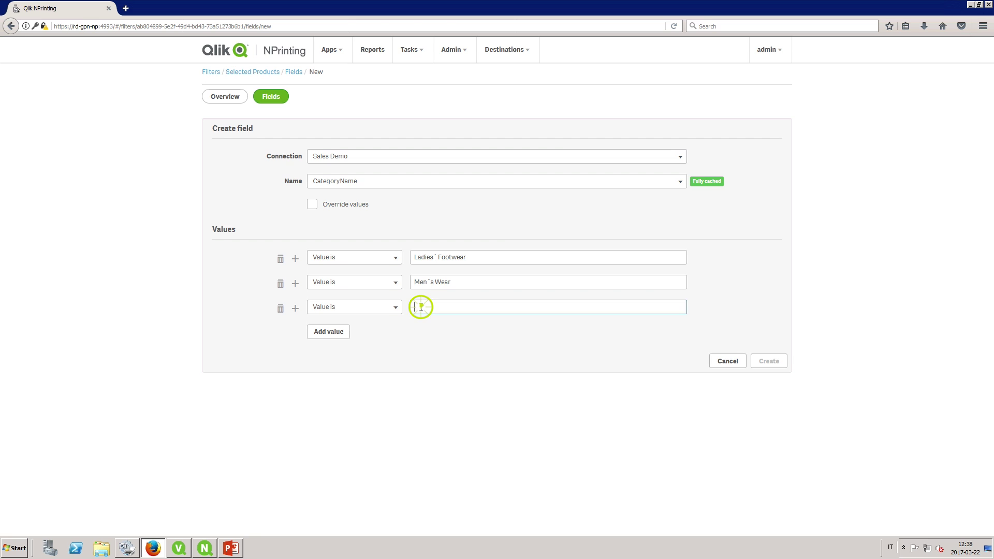
type("bab")
left_click(435, 325)
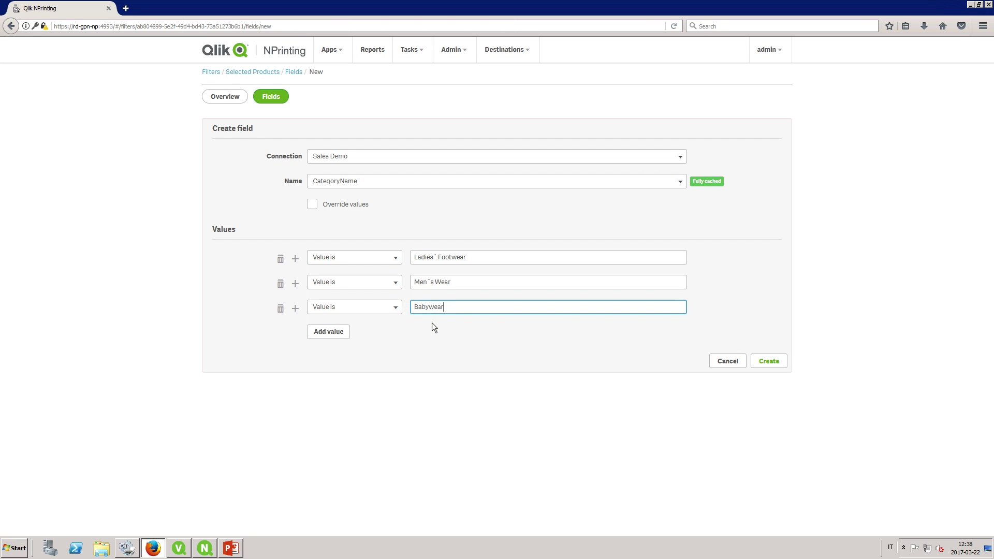
left_click(769, 361)
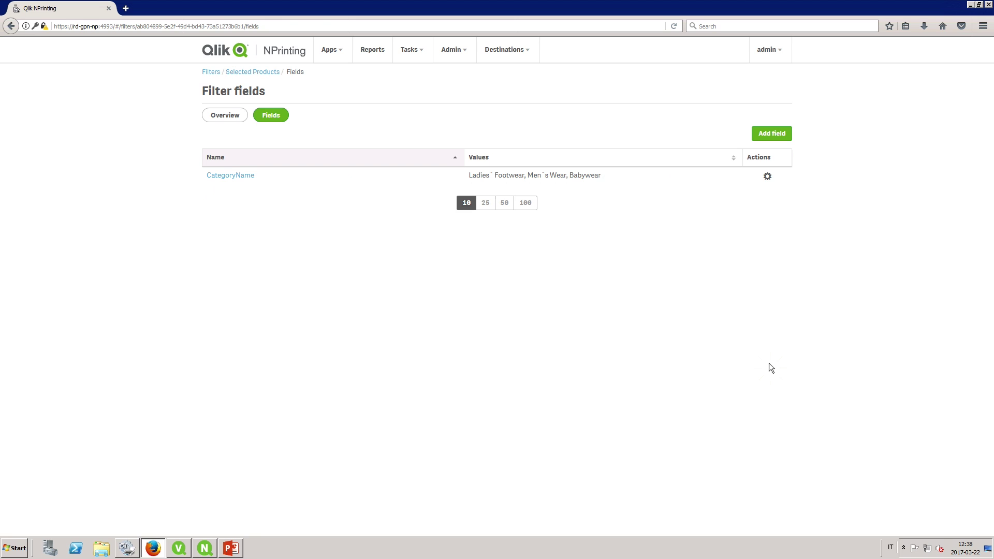
- Retitle the Sales Report 'Sales Report for Ladiies' footwear, Menswear and Babywear' and save
left_click(373, 50)
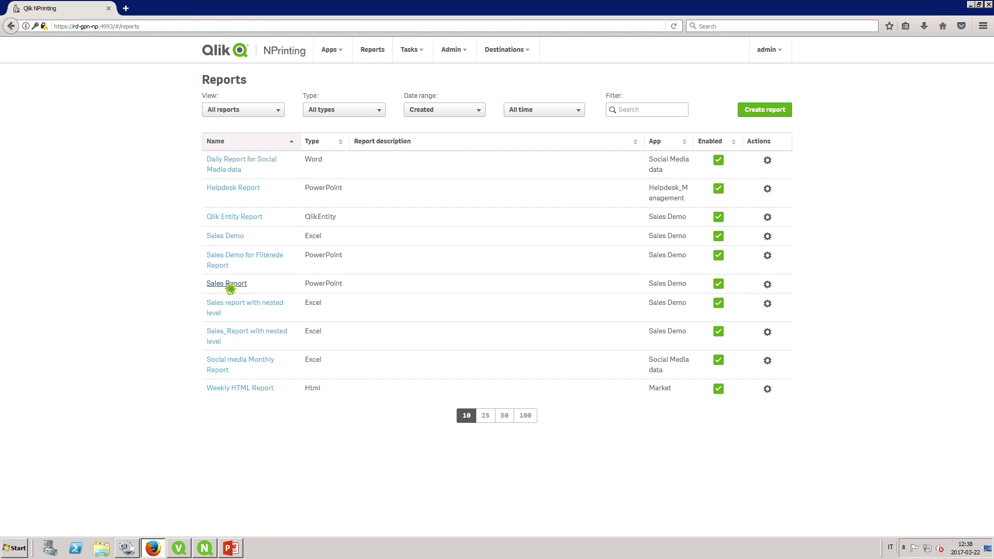
left_click(227, 283)
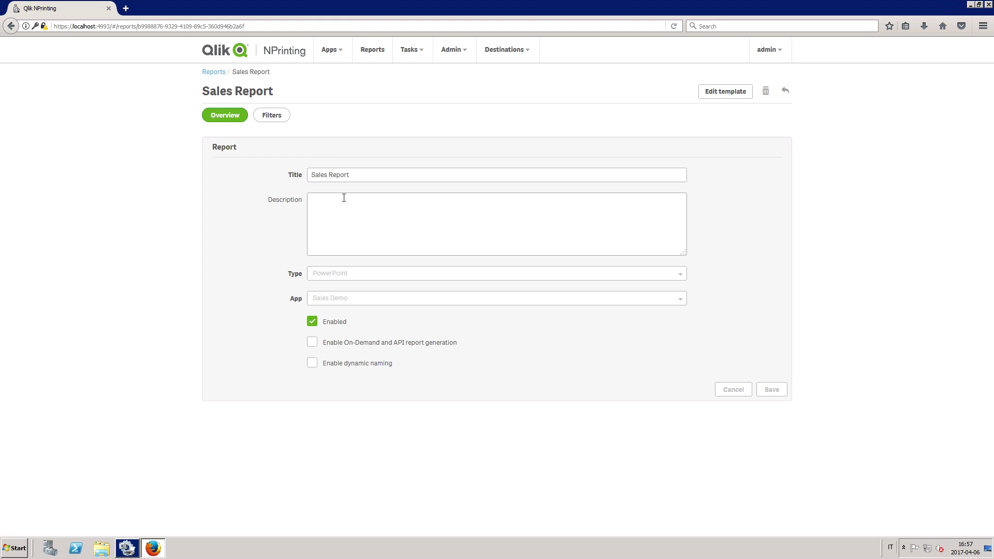
left_click(373, 174)
type("for Ladiies' footwear, Menswear and Babywear")
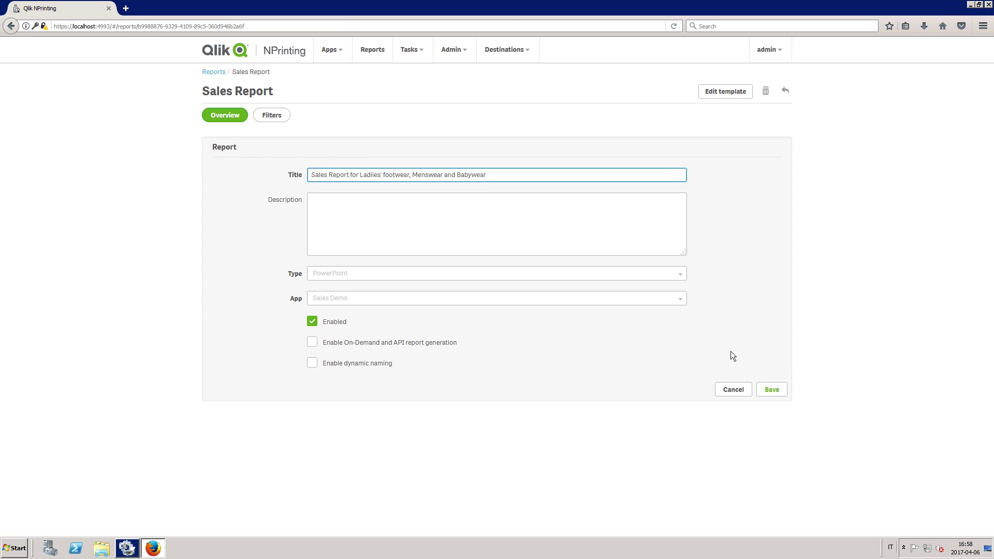
left_click(772, 390)
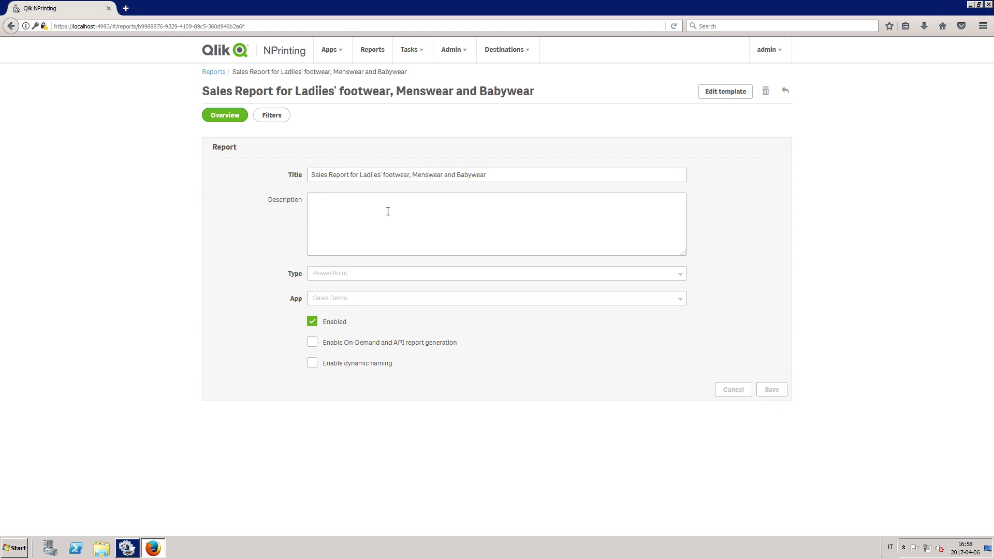
- Move Selected Products into the Sales Report's selected filters and add it
left_click(272, 115)
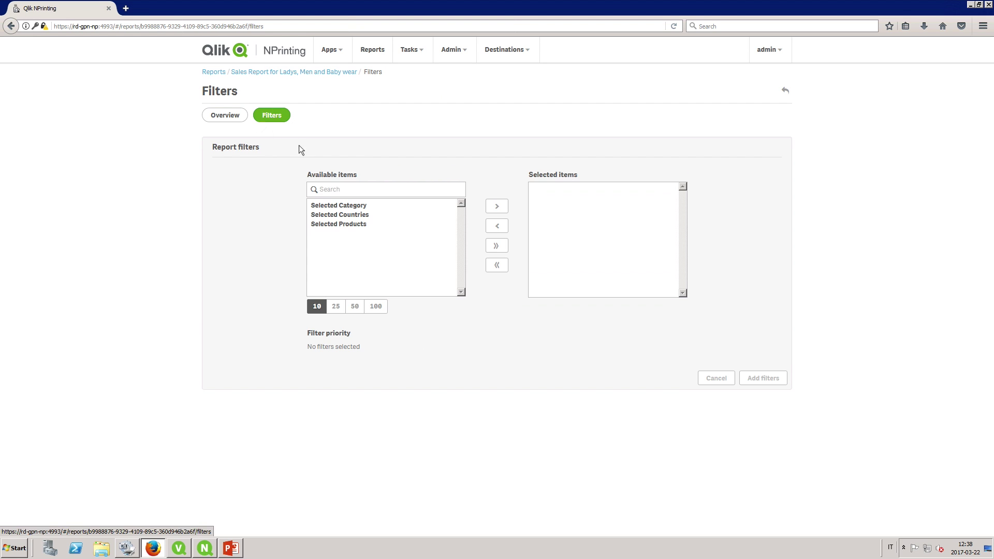
left_click(354, 224)
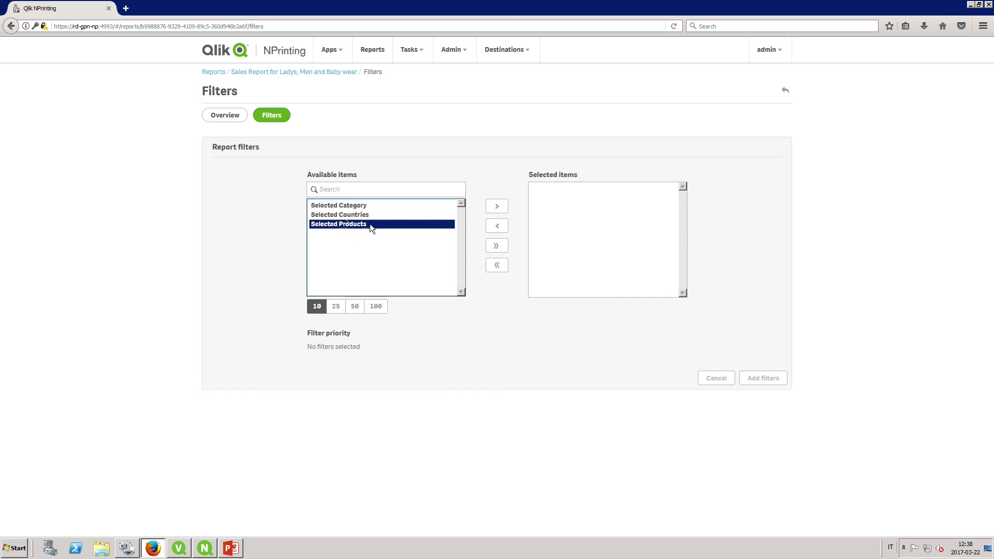
left_click(496, 206)
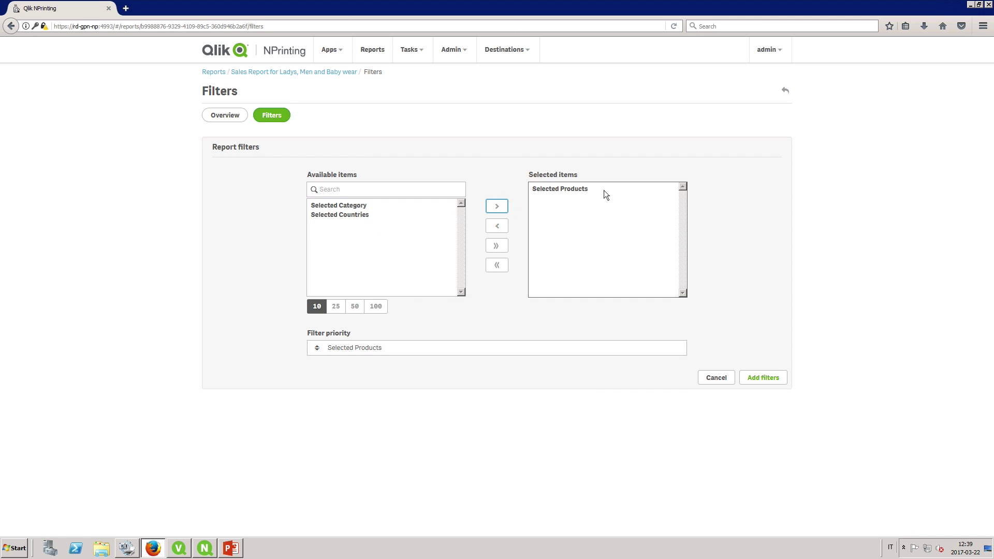
left_click(763, 377)
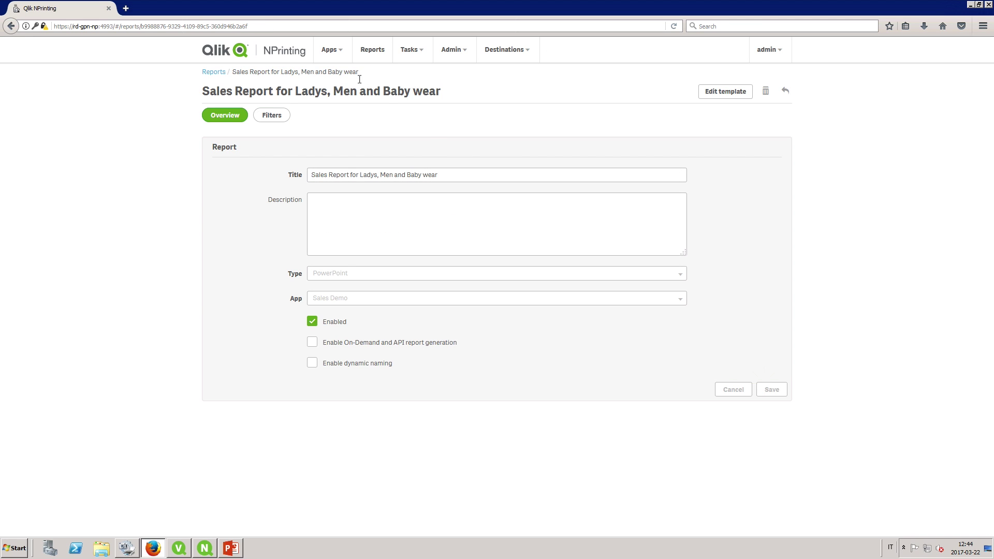
left_click(329, 50)
- Add a Sales Demo filter called 'Filter for current Year' and show its empty field list
left_click(348, 99)
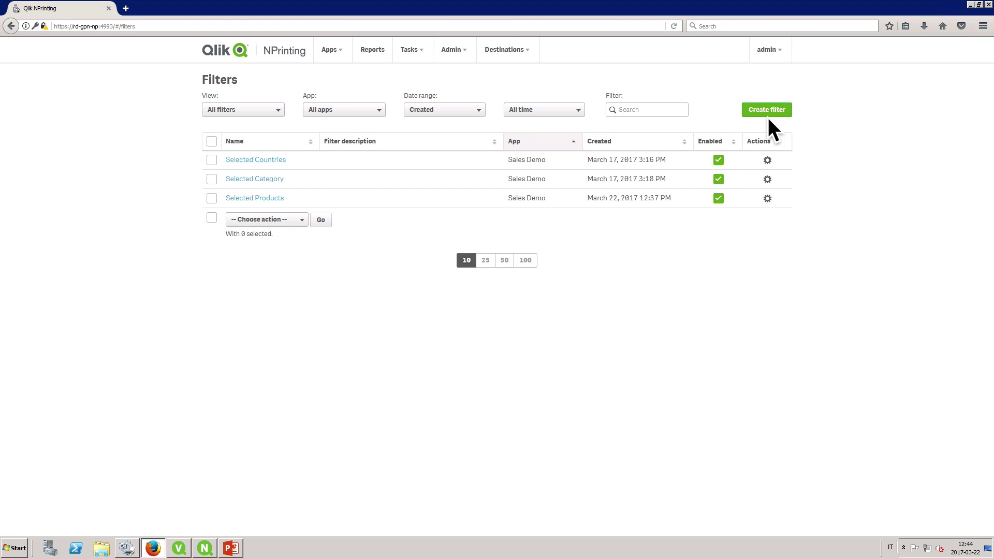
left_click(766, 109)
left_click(373, 156)
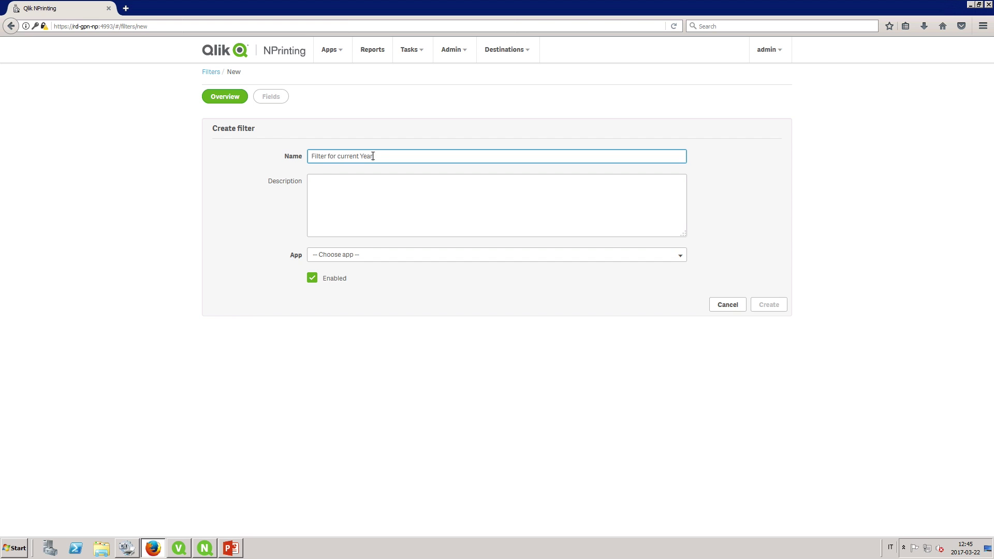
left_click(381, 256)
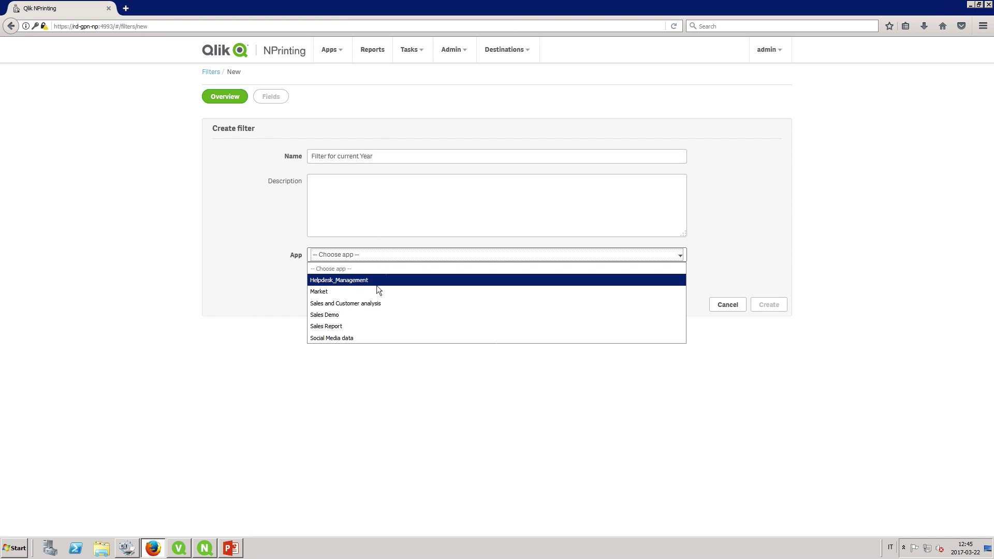
left_click(377, 316)
left_click(769, 304)
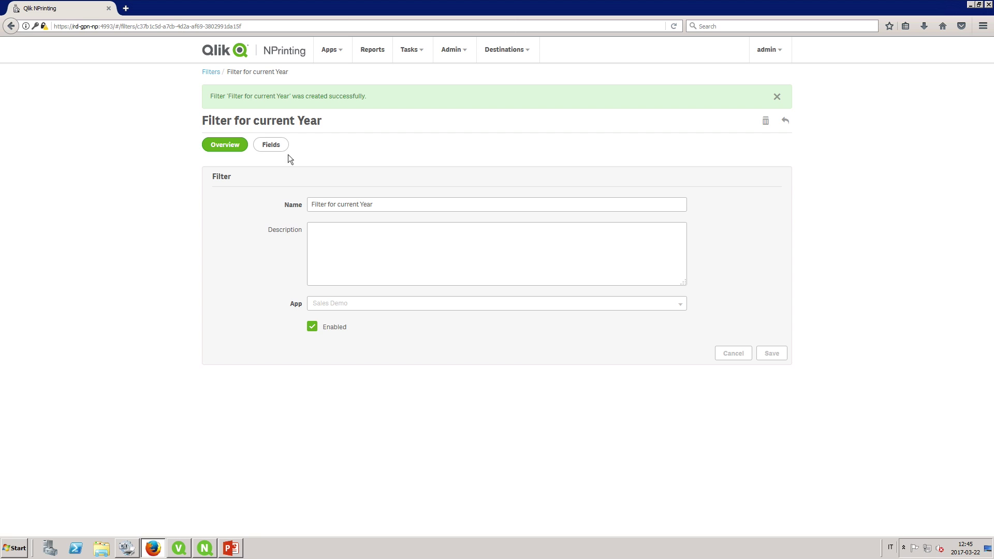
left_click(272, 144)
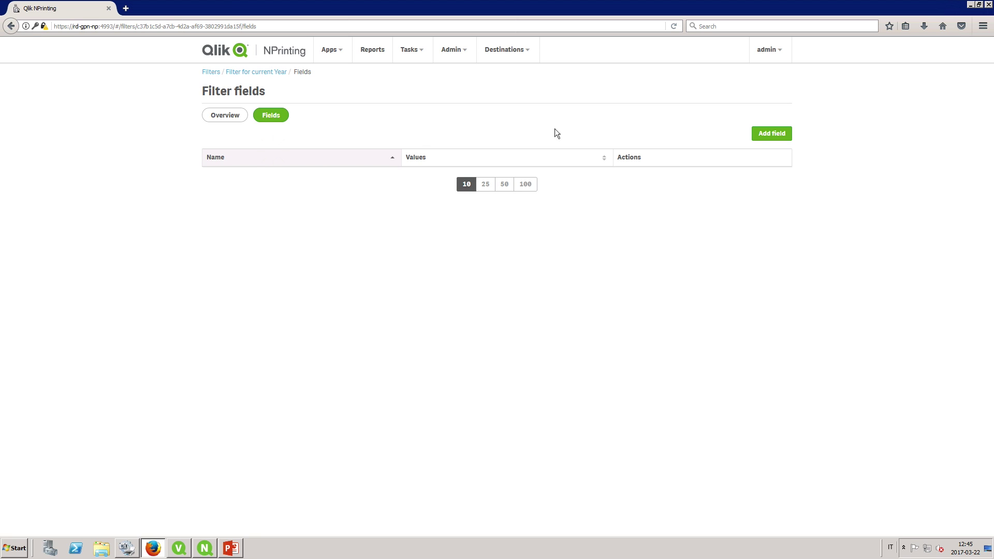
- Add a Year field from the Sales Demo connection with the value =Year(now())
left_click(769, 134)
left_click(679, 156)
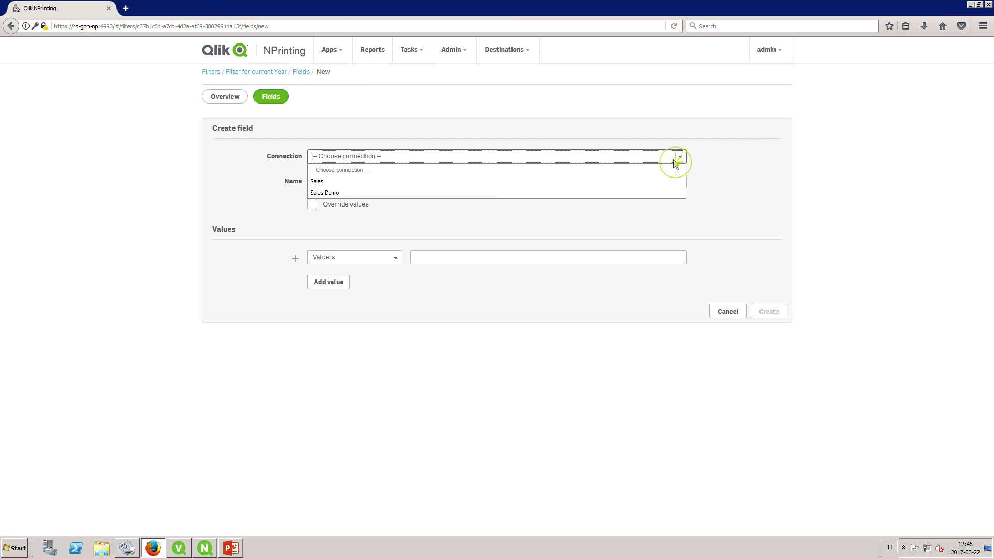
left_click(660, 192)
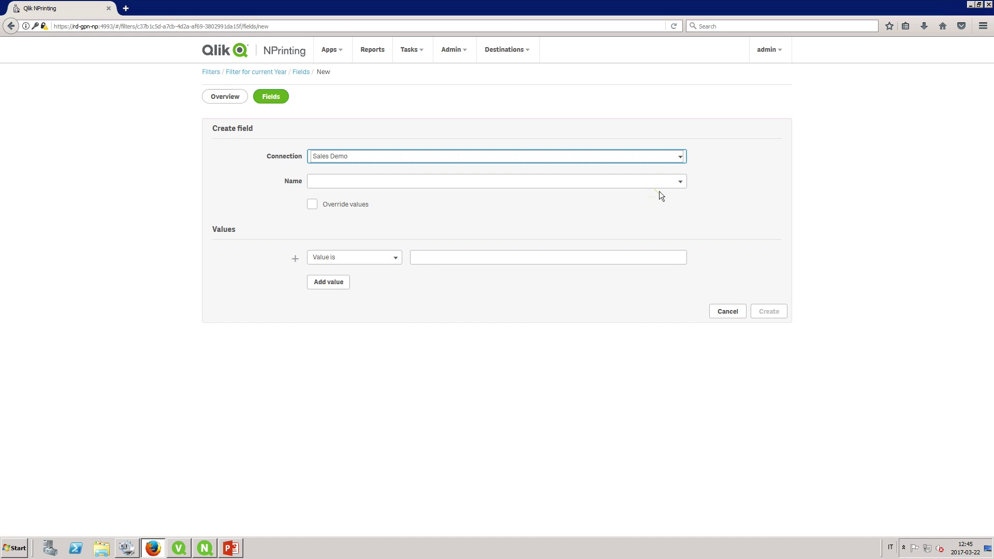
left_click(658, 183)
scroll(658, 183, "down", 10)
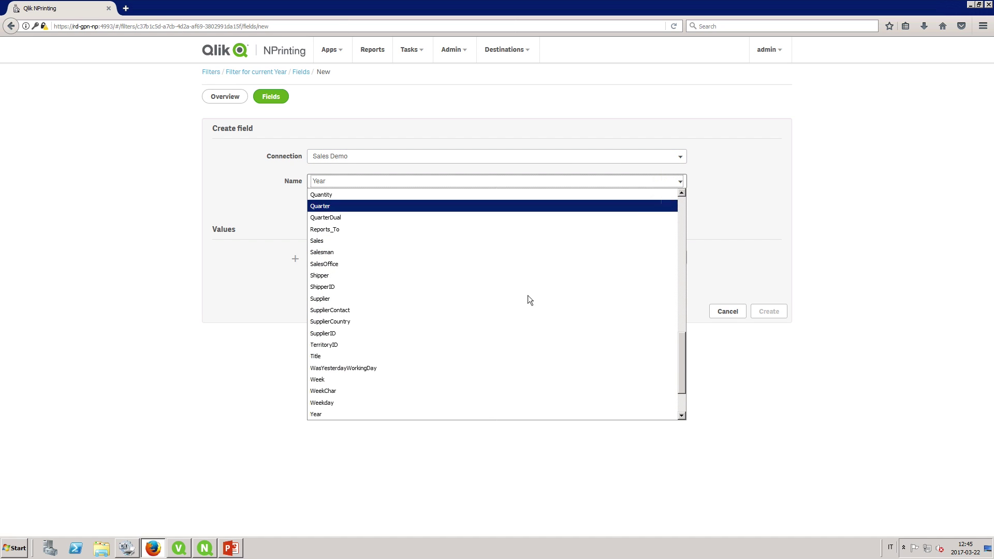
left_click(373, 419)
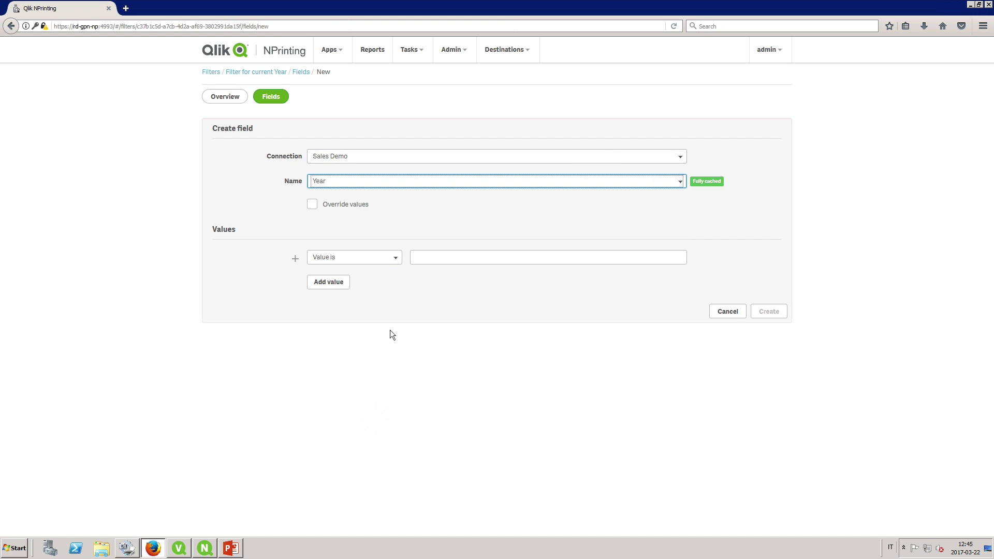
left_click(509, 257)
type("=Year(now(")
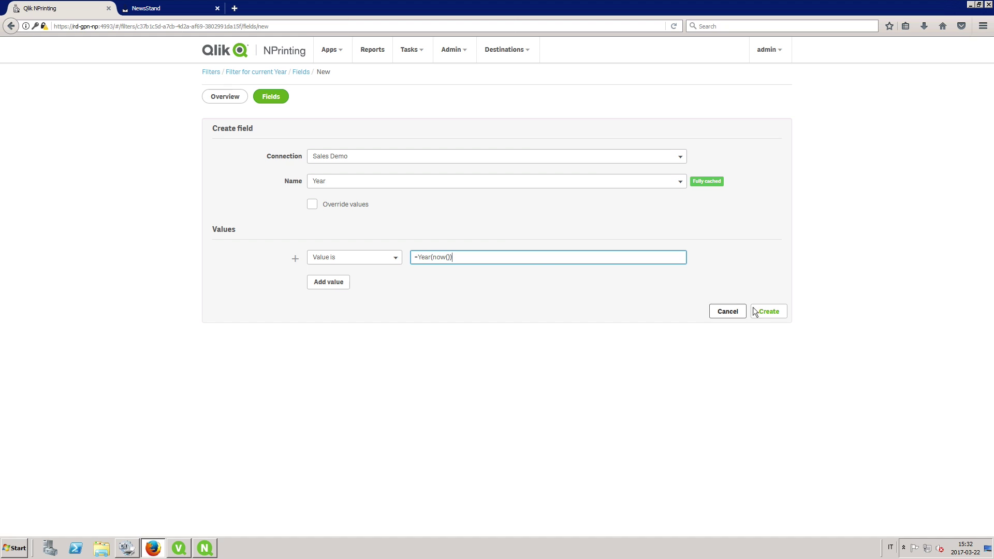
left_click(769, 312)
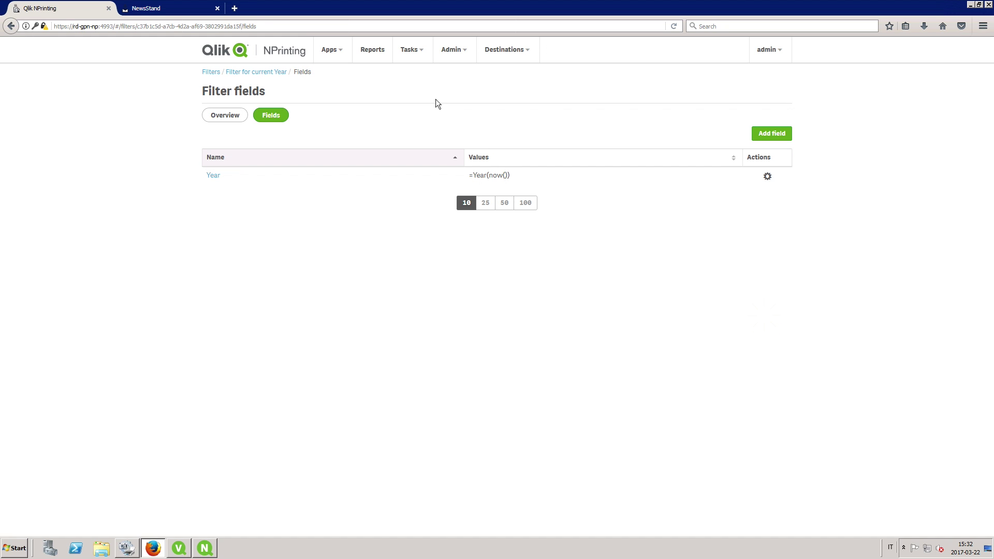
left_click(411, 49)
- Create publish task 'Sales report for 2017' on Sales Demo, keeping reports for 10 days
left_click(422, 71)
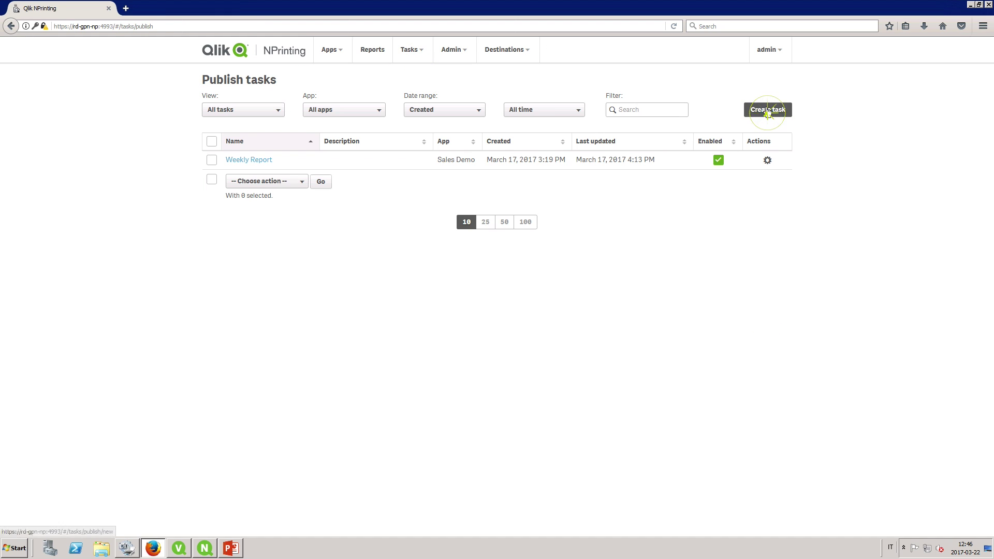
left_click(768, 109)
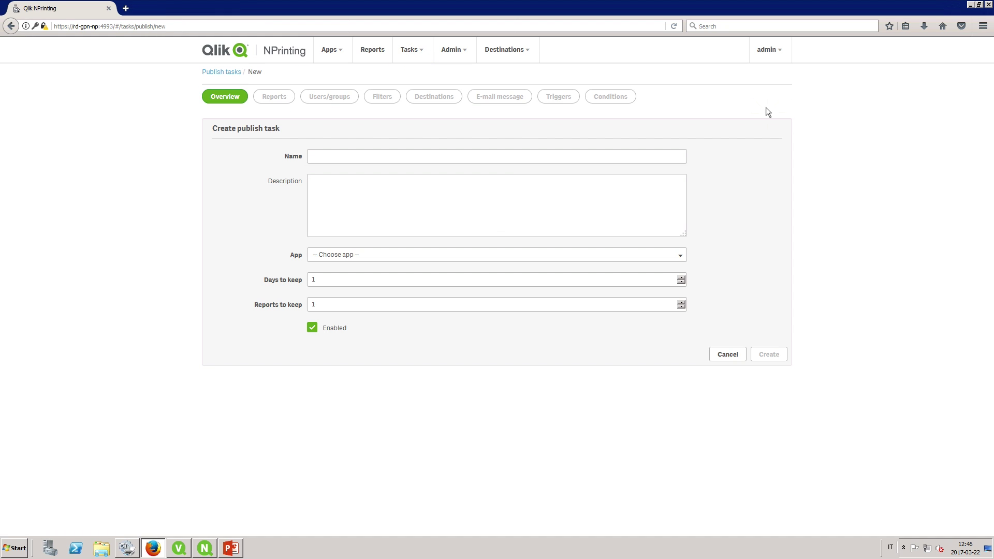
left_click(336, 157)
type("Sales")
left_click(326, 170)
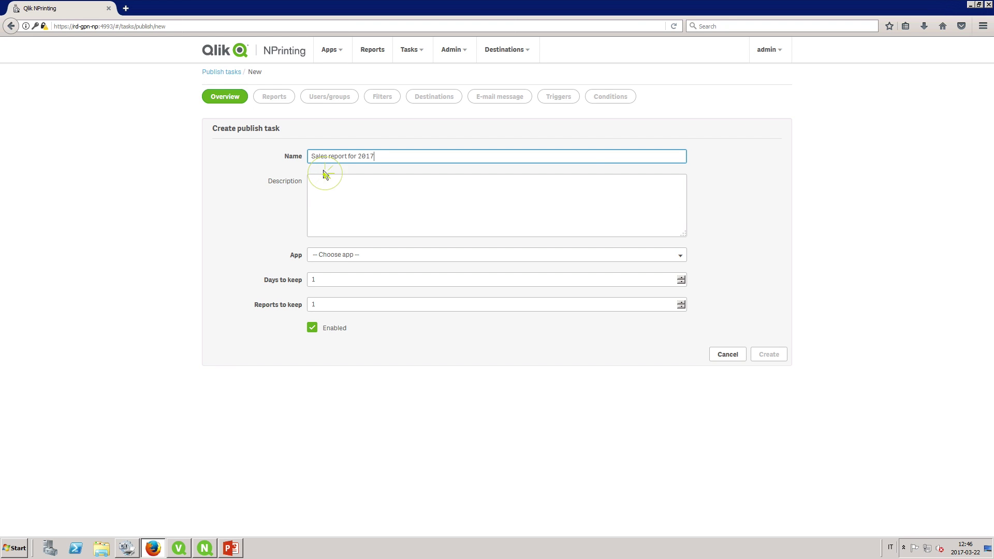
left_click(337, 254)
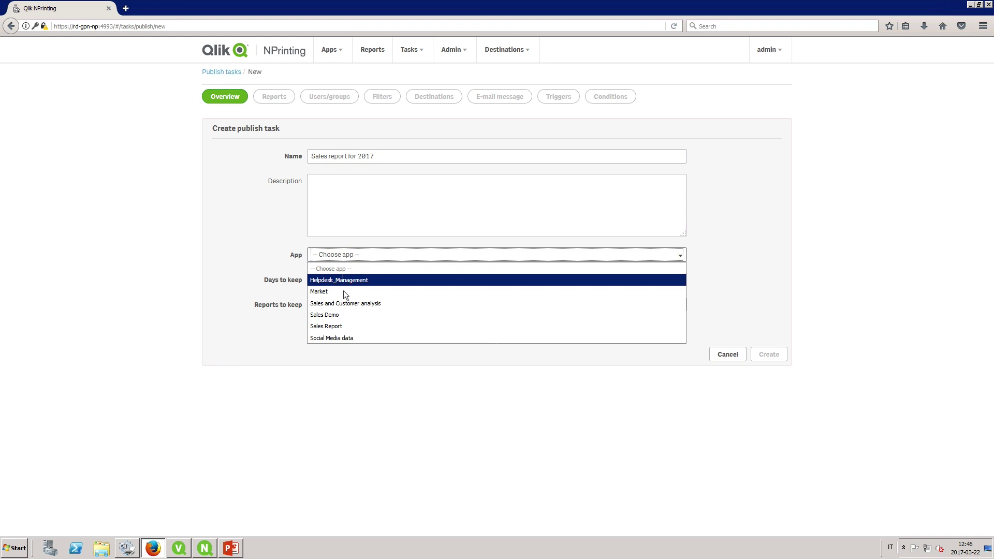
left_click(348, 314)
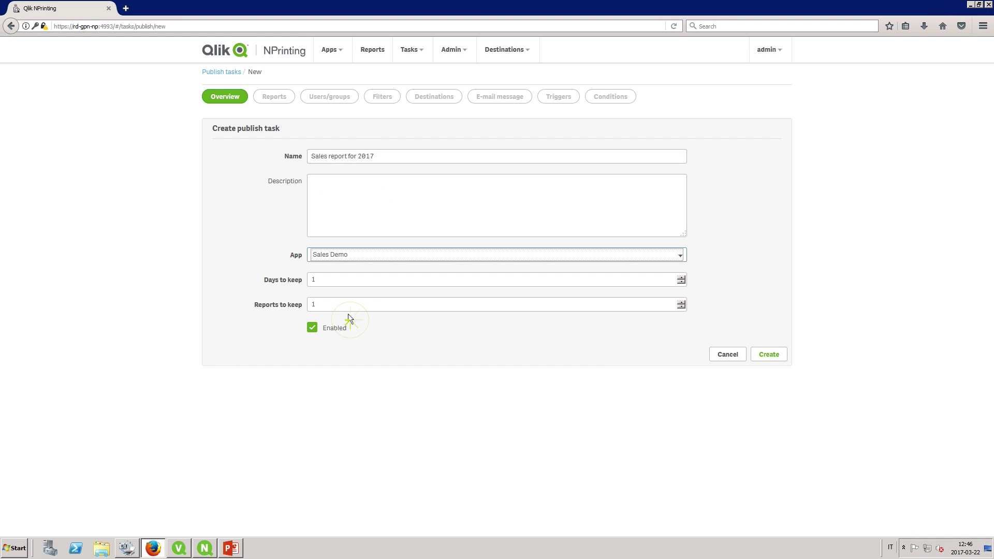
left_click(336, 280)
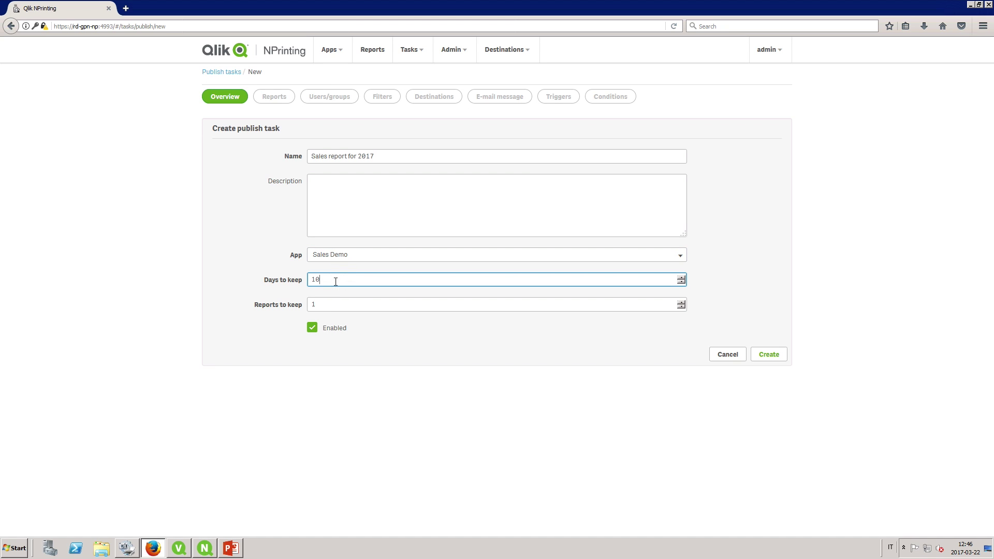
left_click(769, 354)
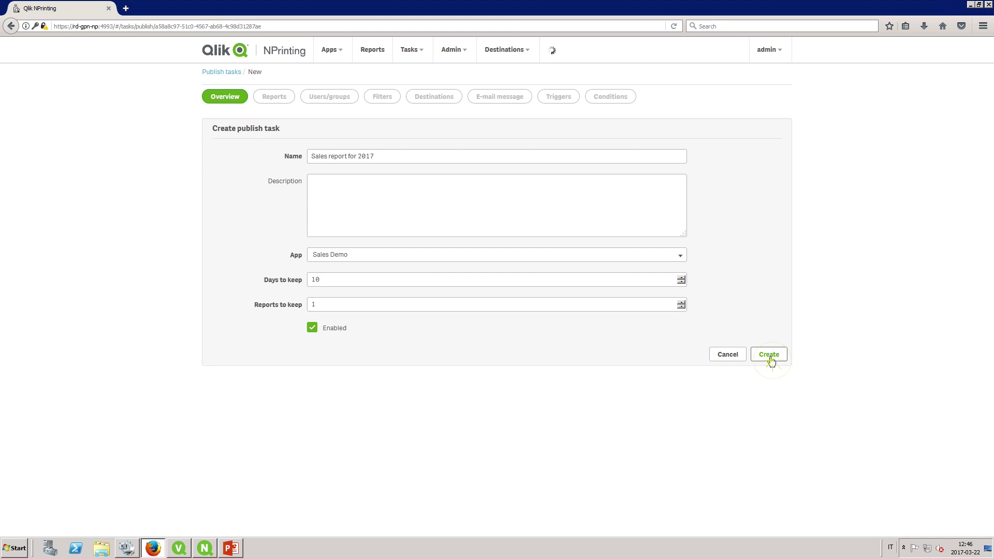
left_click(274, 144)
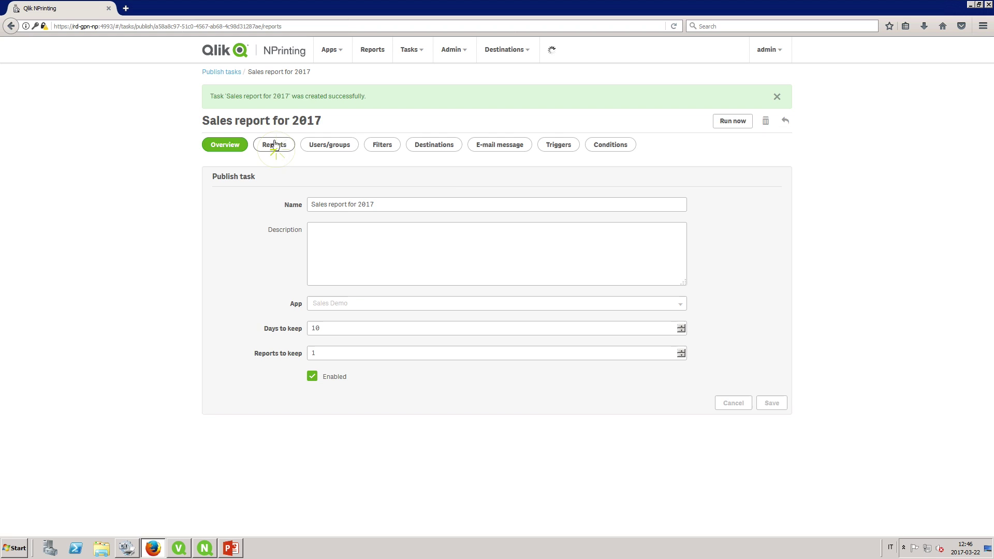
- Add 'Sales Report for Ladys, Men and Baby wear' to the task with PDF output
left_click(769, 134)
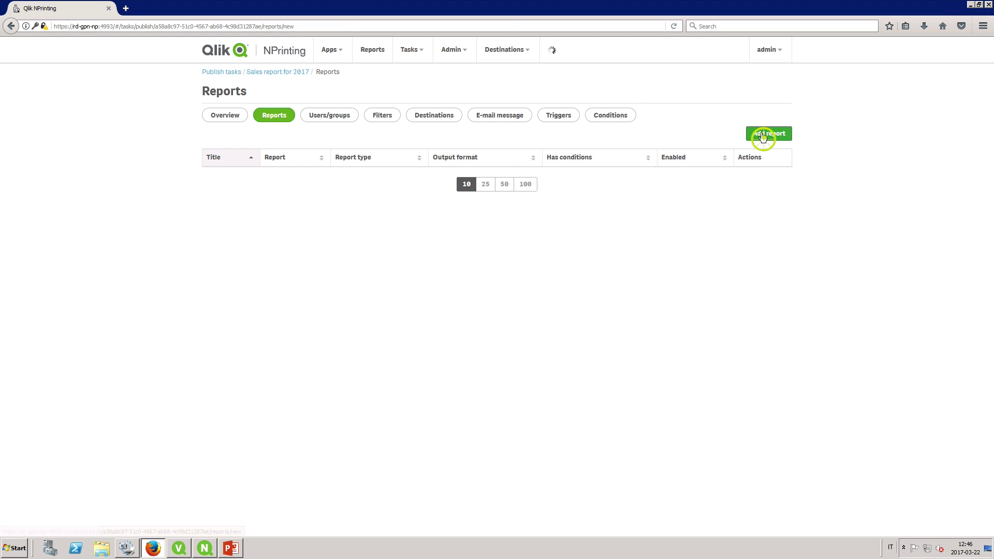
left_click(679, 158)
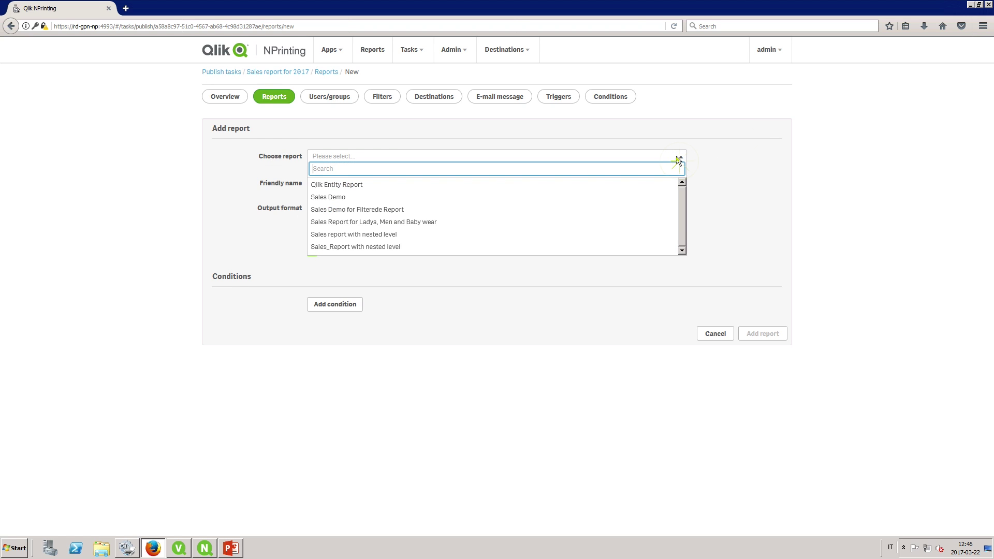
left_click(453, 222)
left_click(454, 225)
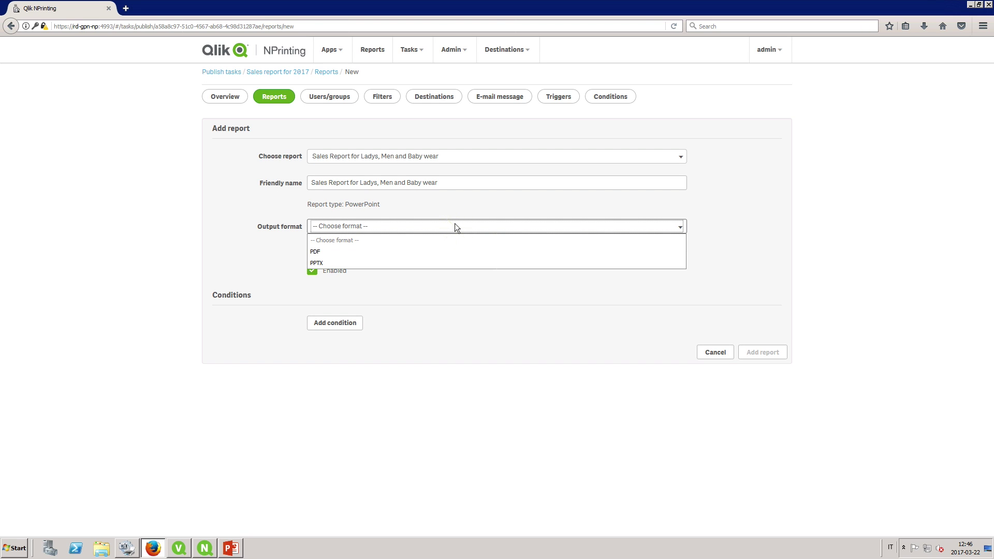
left_click(438, 252)
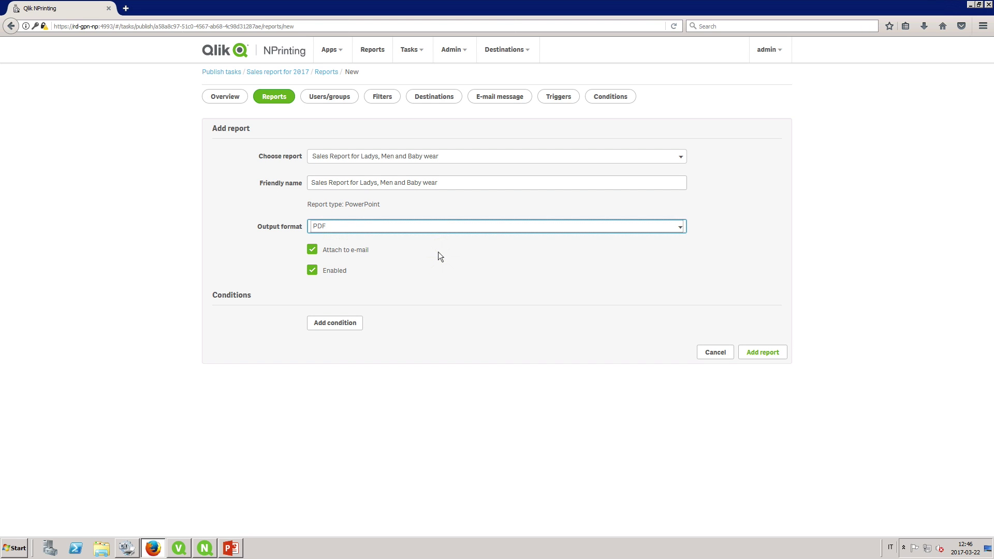
left_click(762, 352)
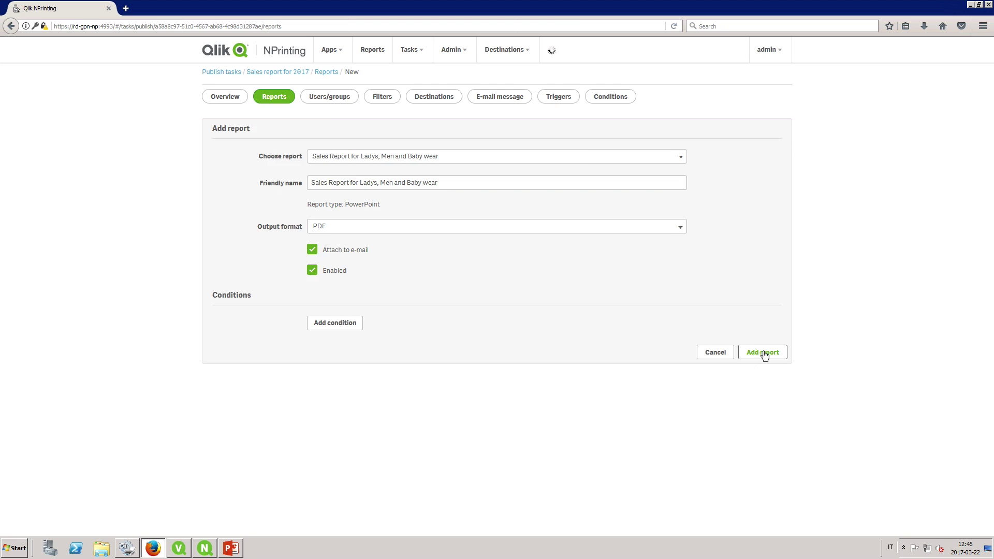
left_click(329, 115)
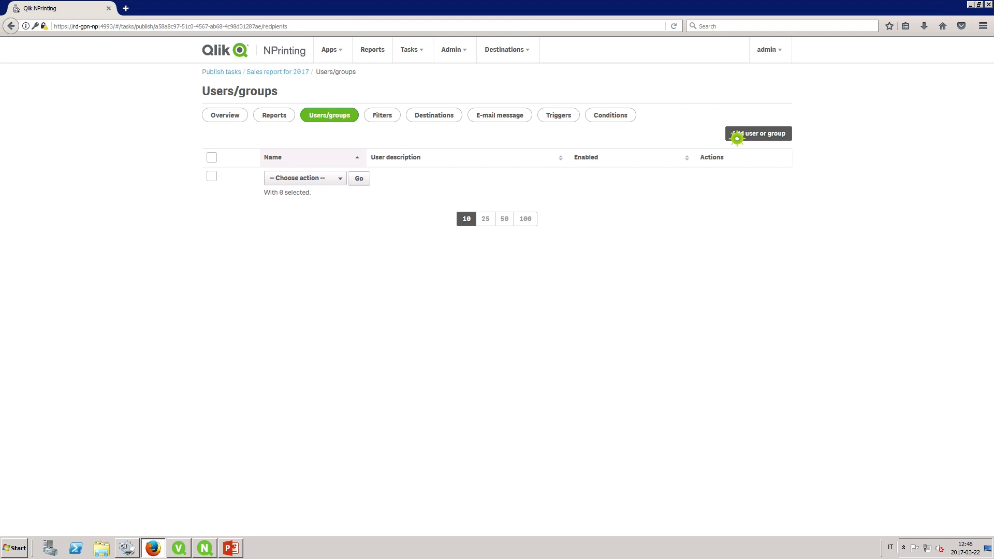
- Add admin as a recipient of the publish task
left_click(758, 133)
left_click(681, 158)
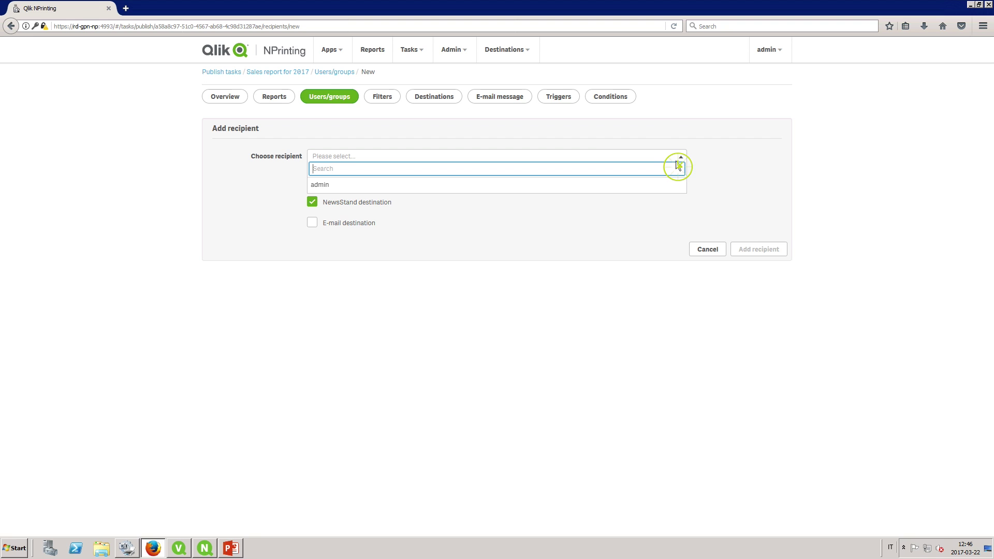
left_click(654, 186)
left_click(757, 249)
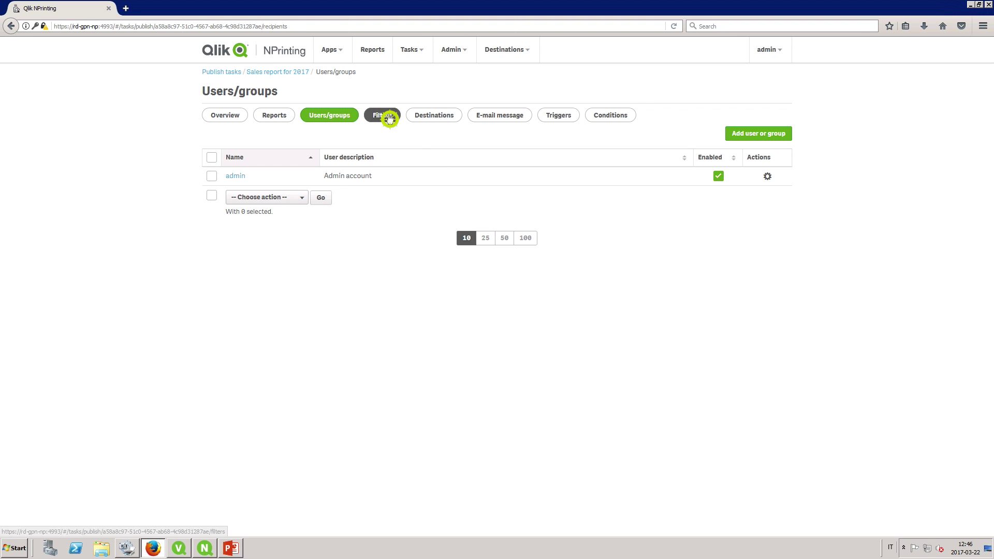
- Apply the 'Filter for current Year' filter to the task
left_click(382, 116)
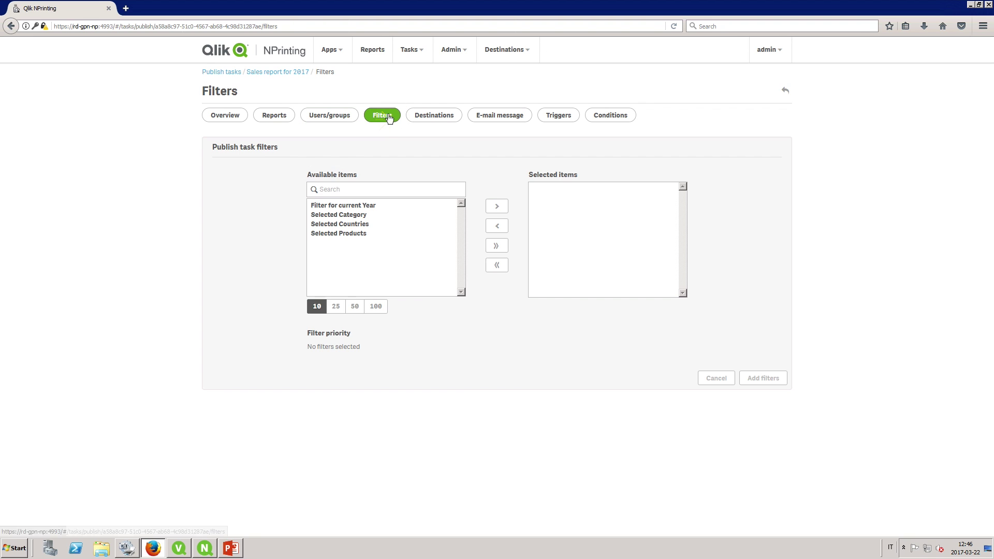
left_click(374, 205)
left_click(496, 206)
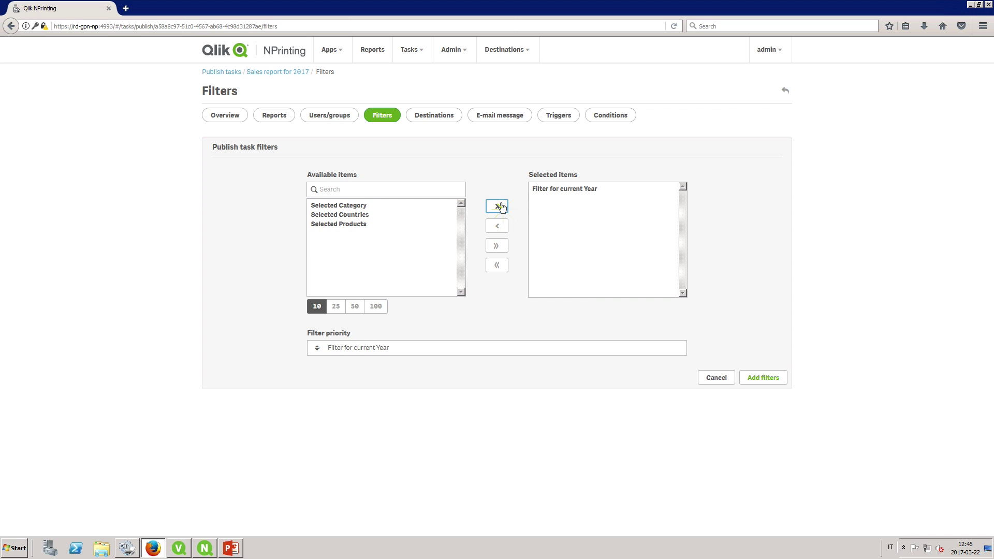
left_click(762, 378)
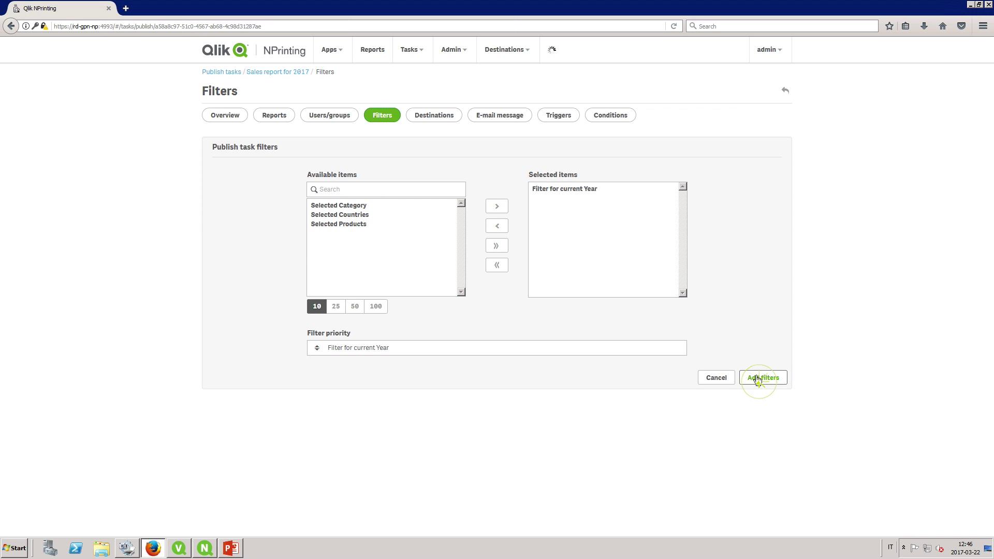
- Save NewsStand publishing for all recipients, then run 'Sales report for 2017' now
left_click(434, 115)
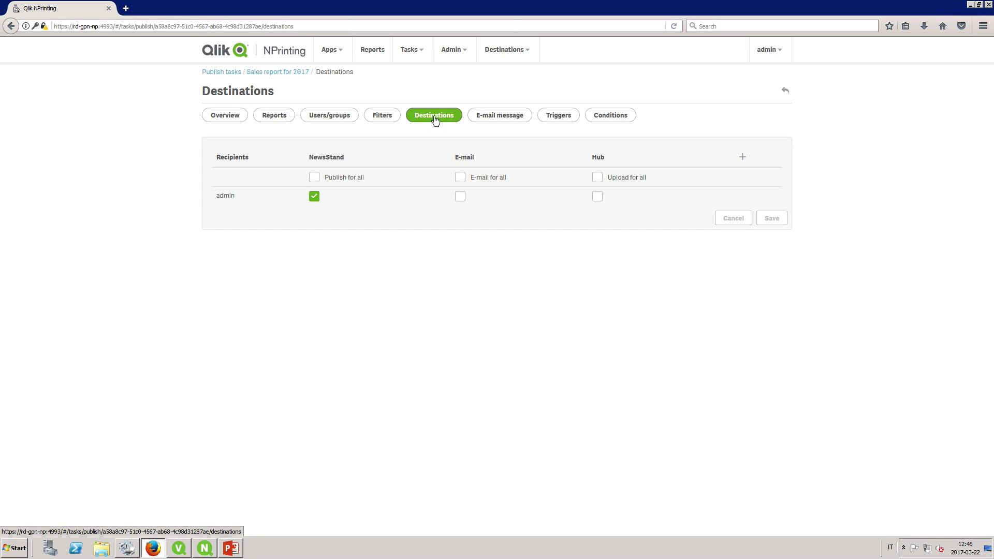
left_click(314, 178)
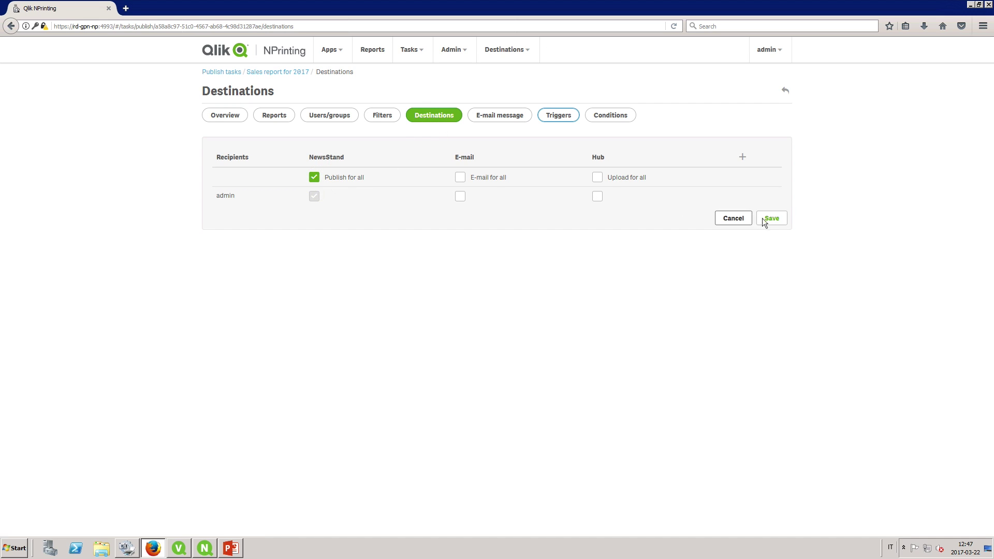
left_click(765, 220)
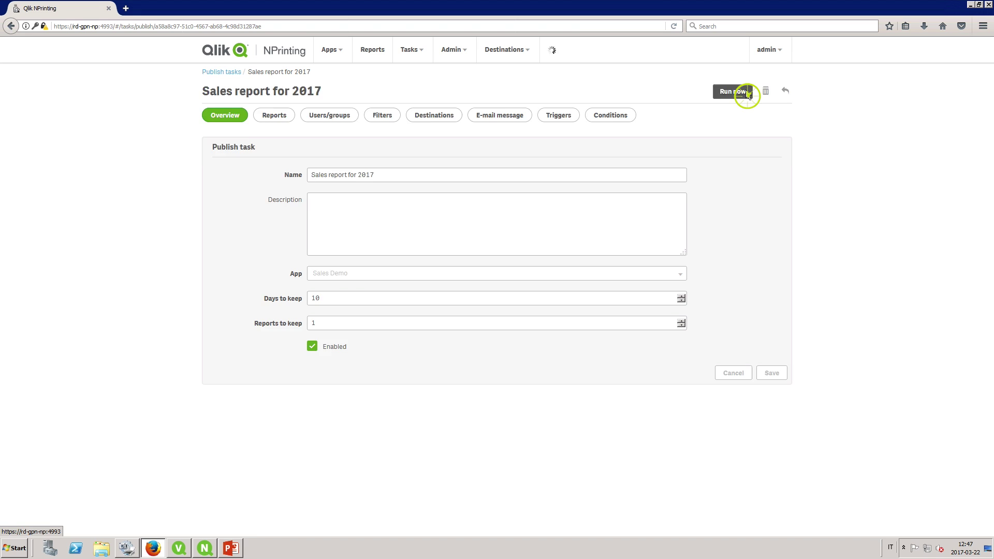
left_click(742, 91)
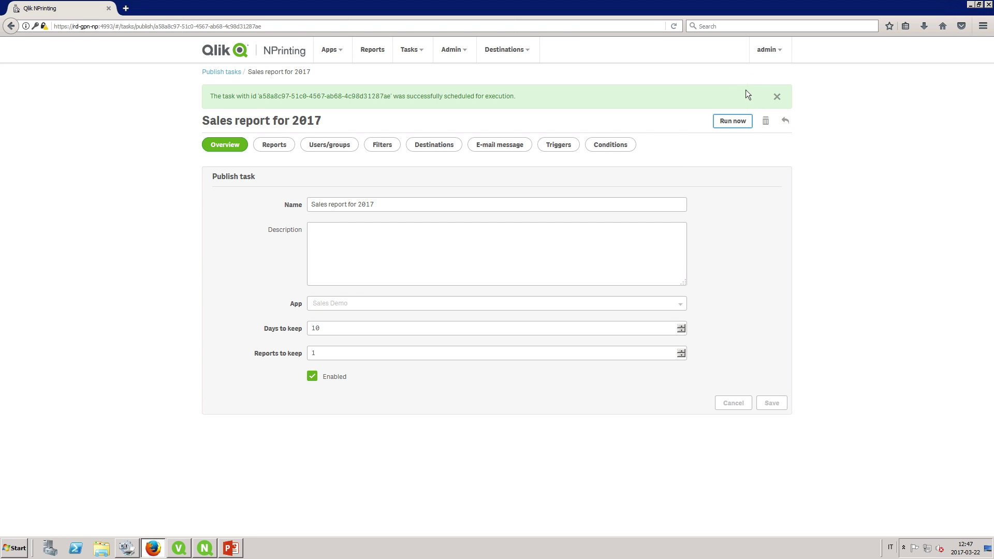
- Sign into NewsStand and open the 'Sales Report for Ladys, Men and Baby wear' PDF
left_click(125, 8)
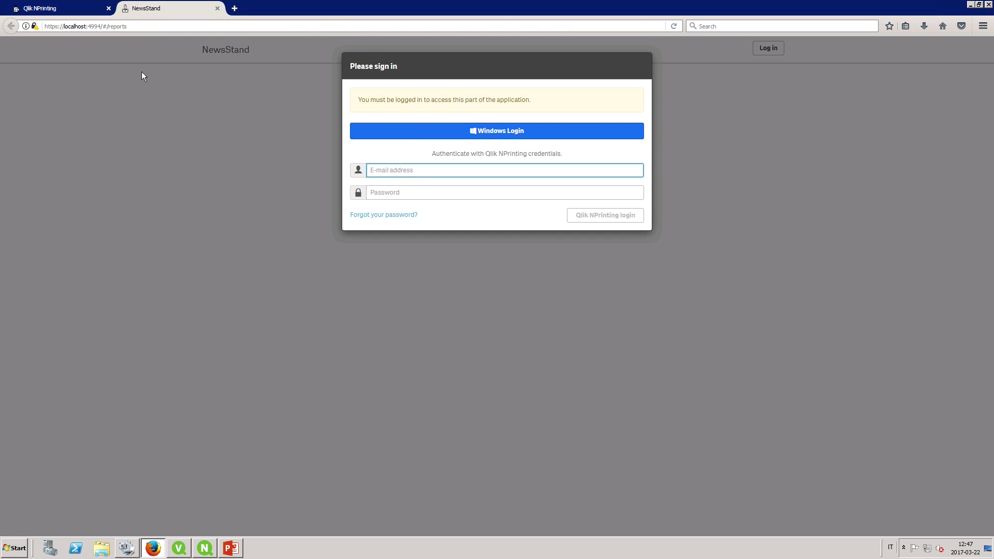
key("Tab")
type("*****")
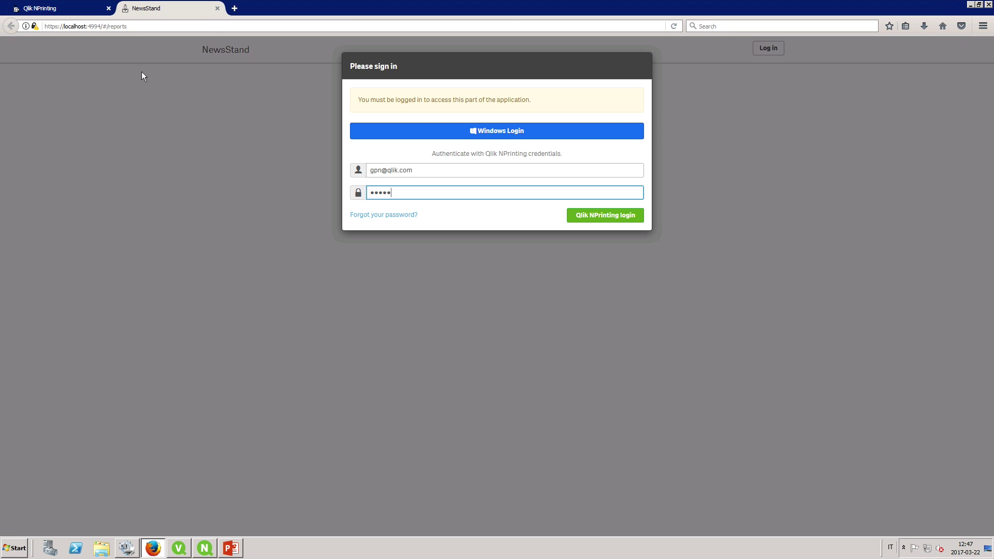
key("Return")
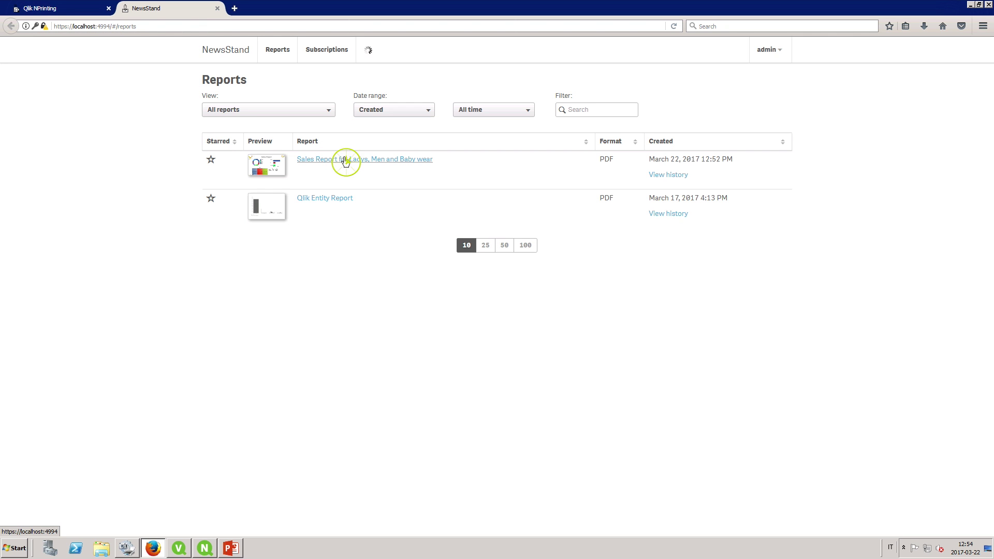
left_click(346, 161)
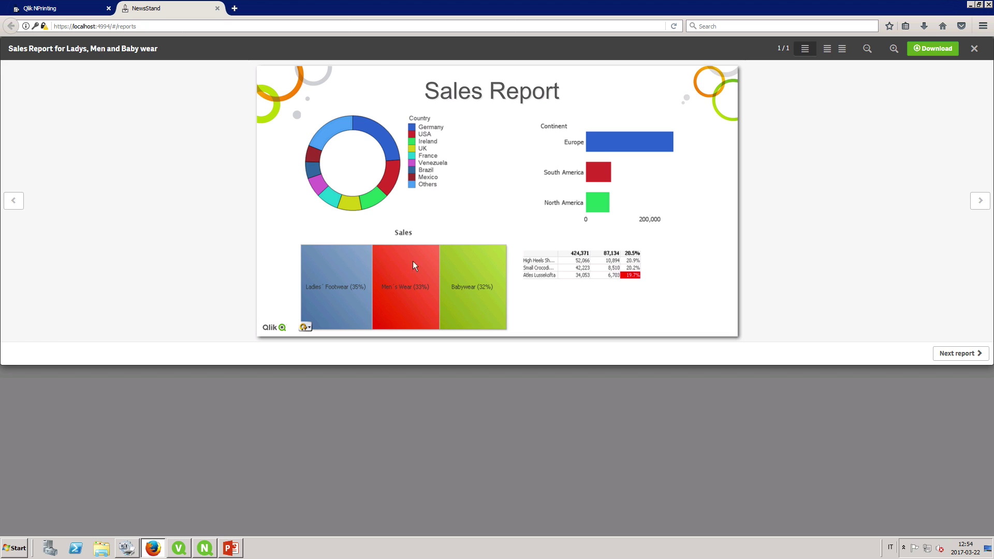
- Bring up the Sales Report PowerPoint window and place it beside the PDF viewer
left_click(230, 548)
left_click_drag(912, 160, 907, 159)
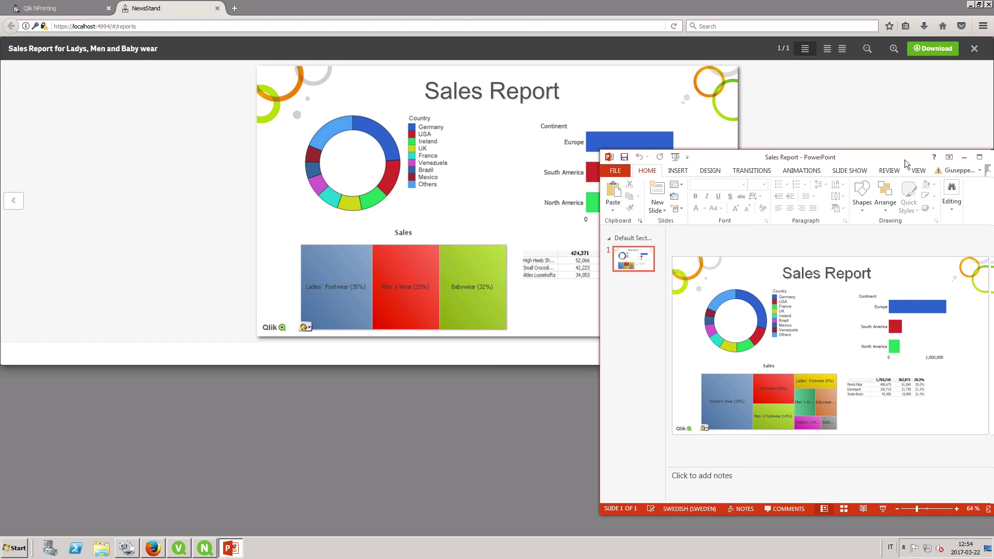